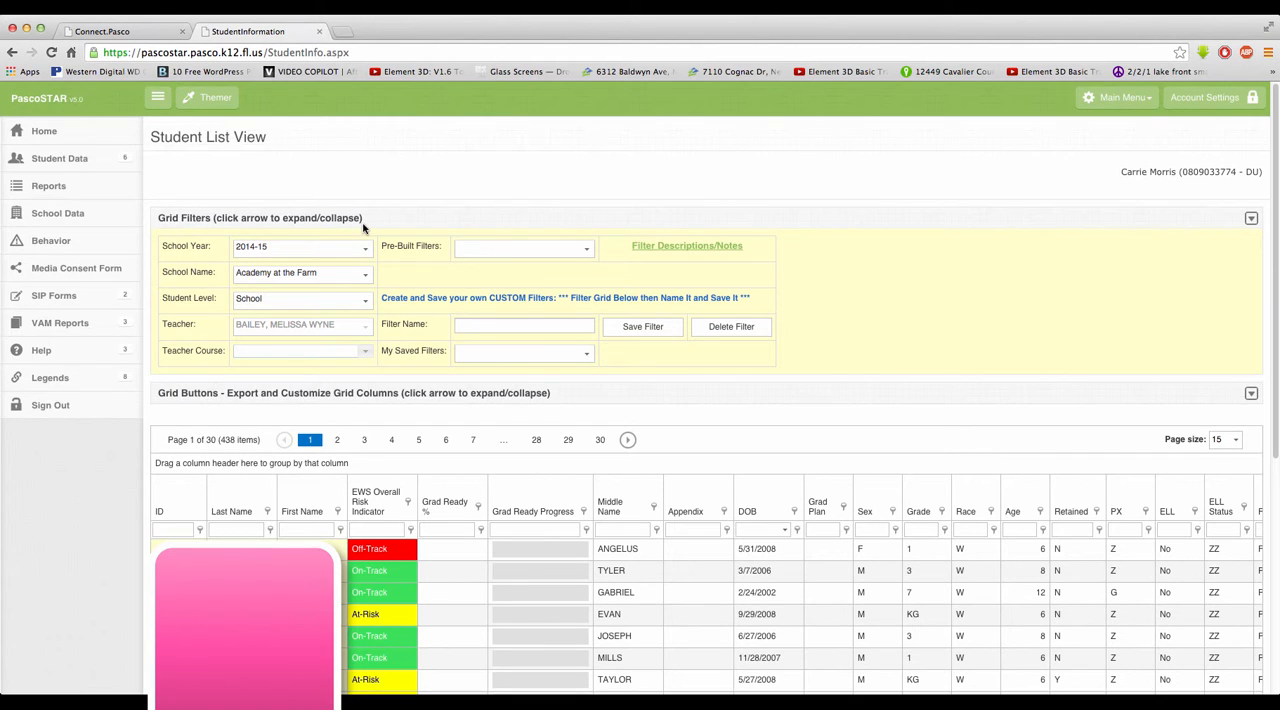
Step: Set the student list's school to Deer Park Elementary School and the student level to Class
left_click(366, 275)
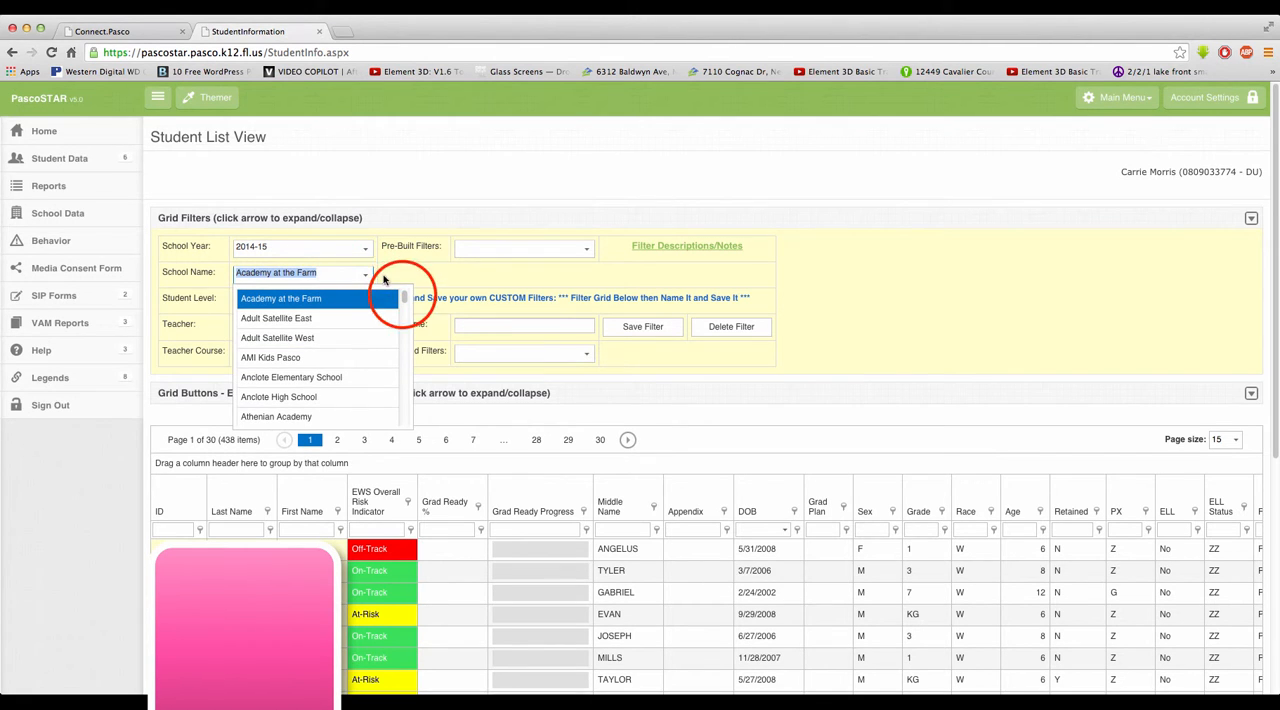
left_click_drag(404, 296, 406, 321)
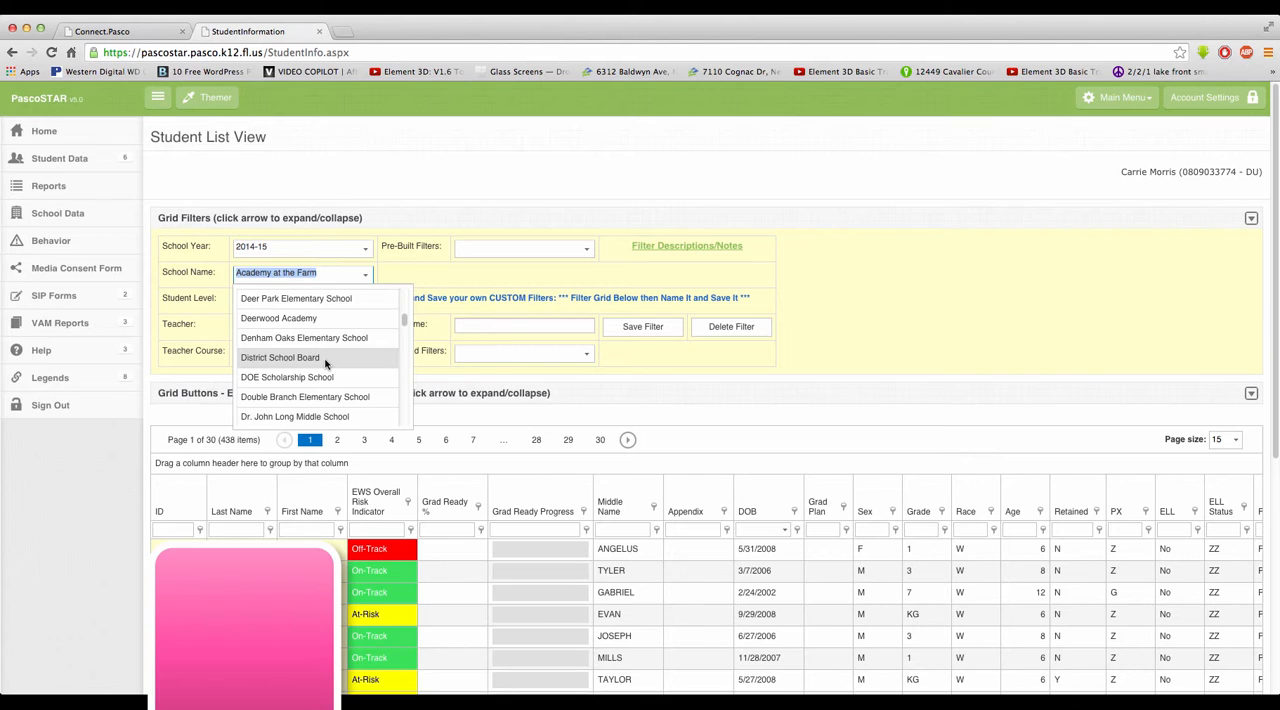
left_click(300, 304)
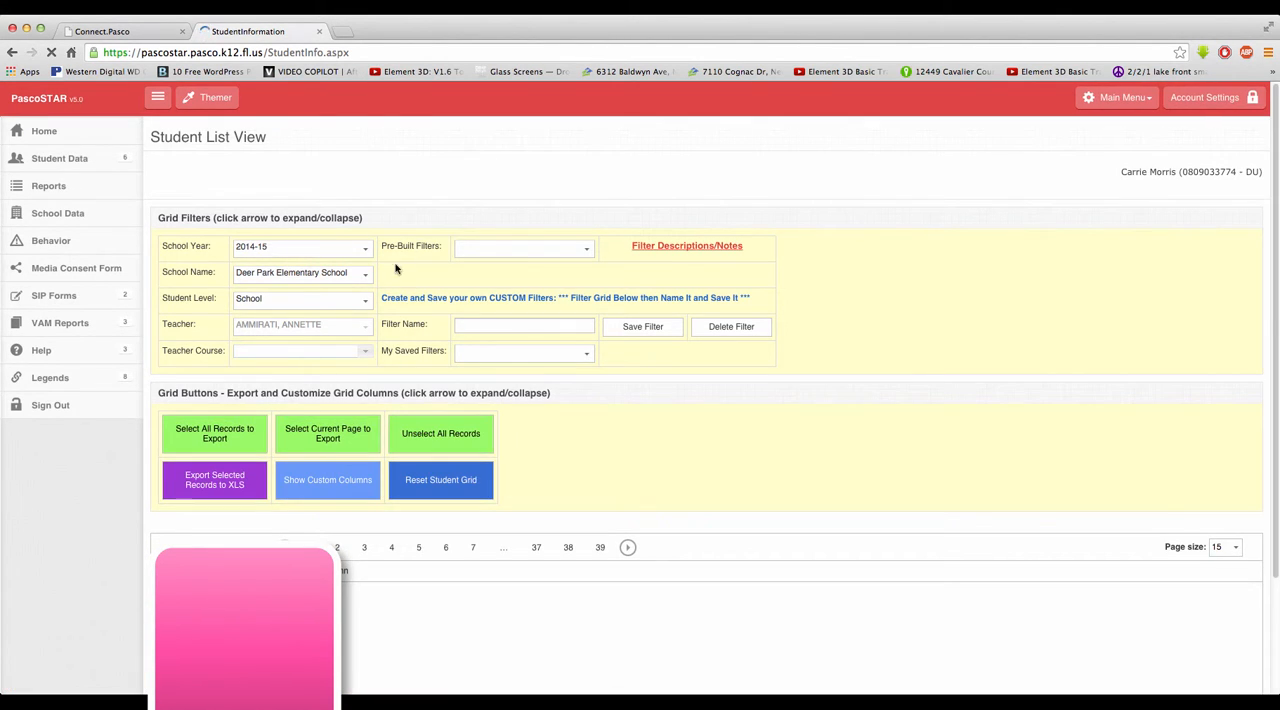
left_click(365, 304)
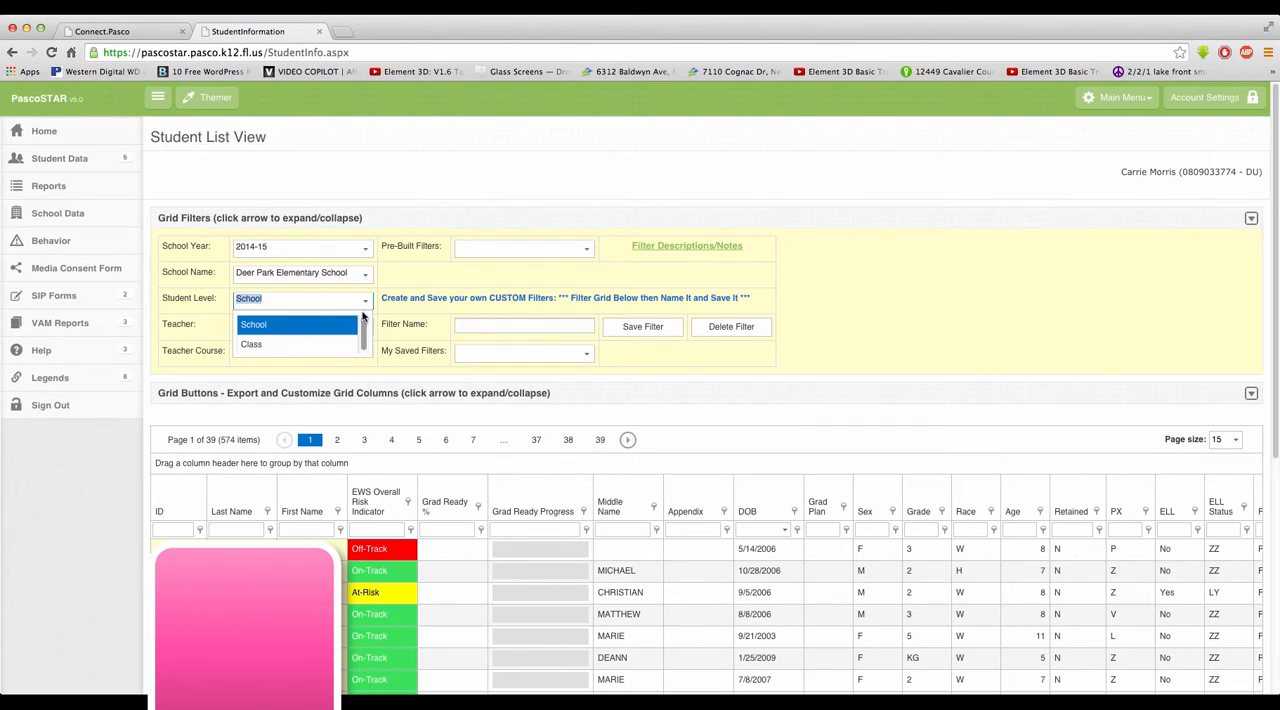
left_click(300, 344)
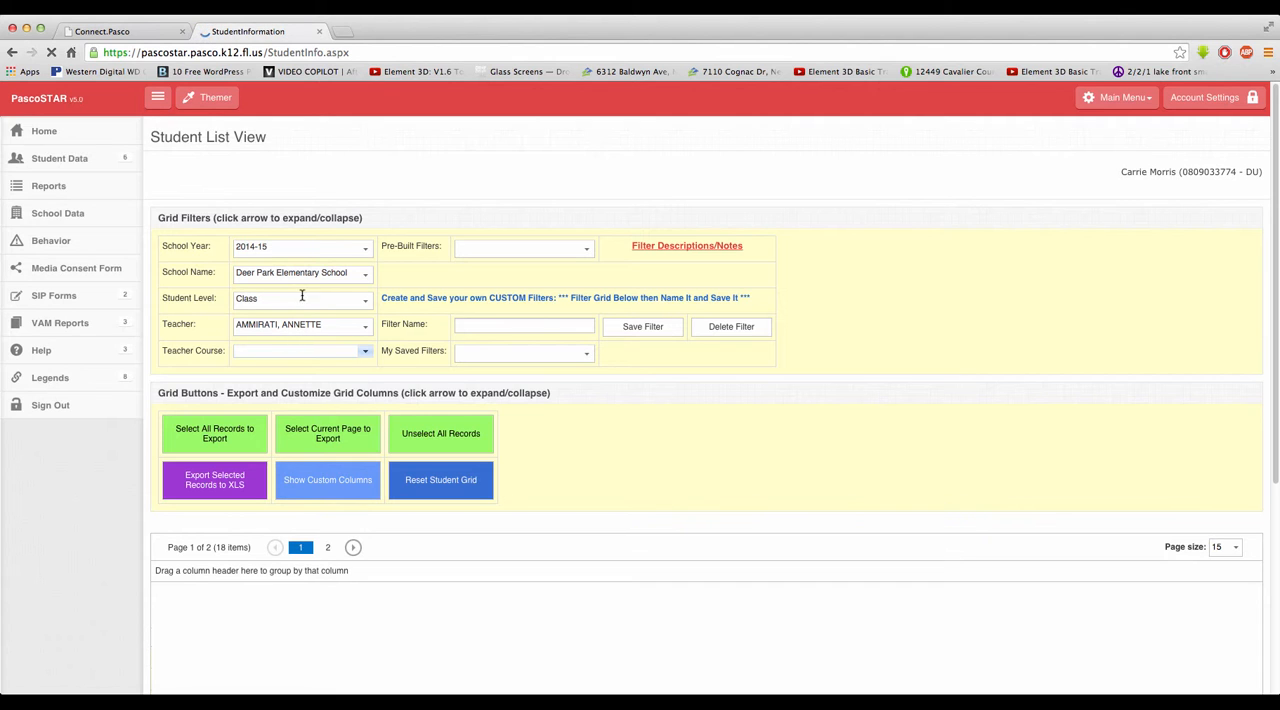
Step: Choose the third teacher listed for the school and filter the students by the teacher course (Per1) Team 02
left_click(366, 328)
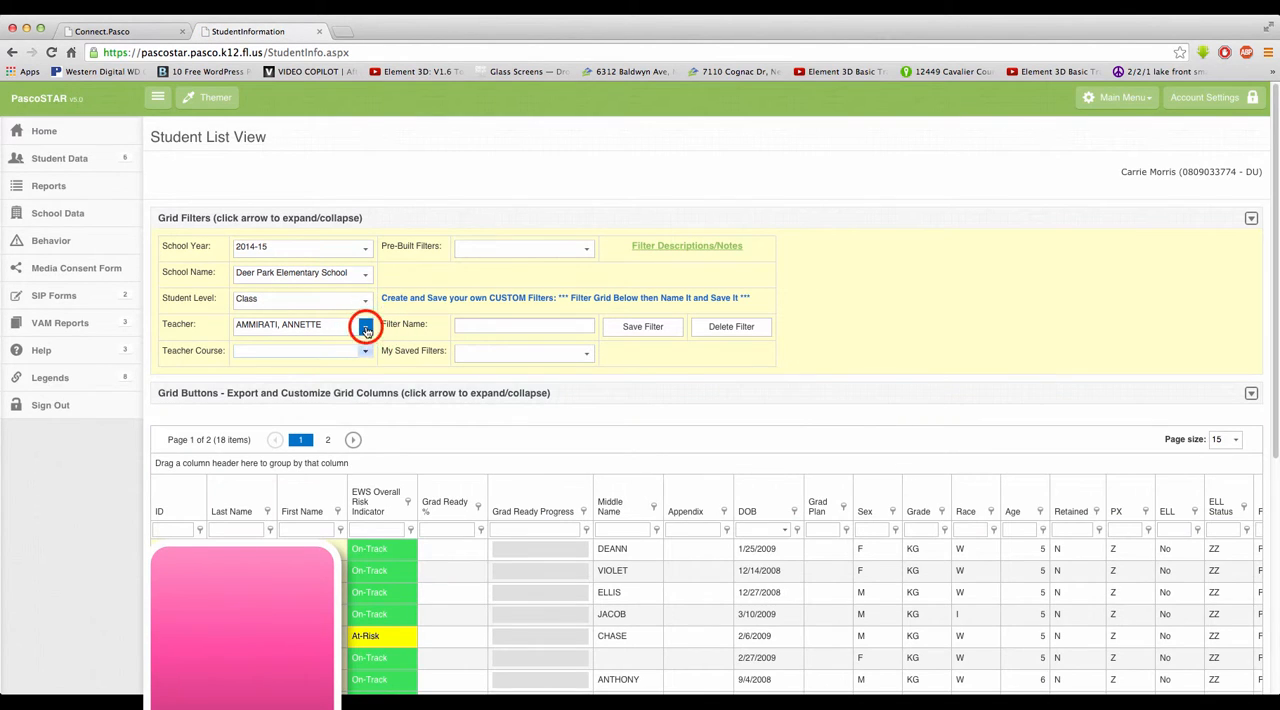
left_click(366, 328)
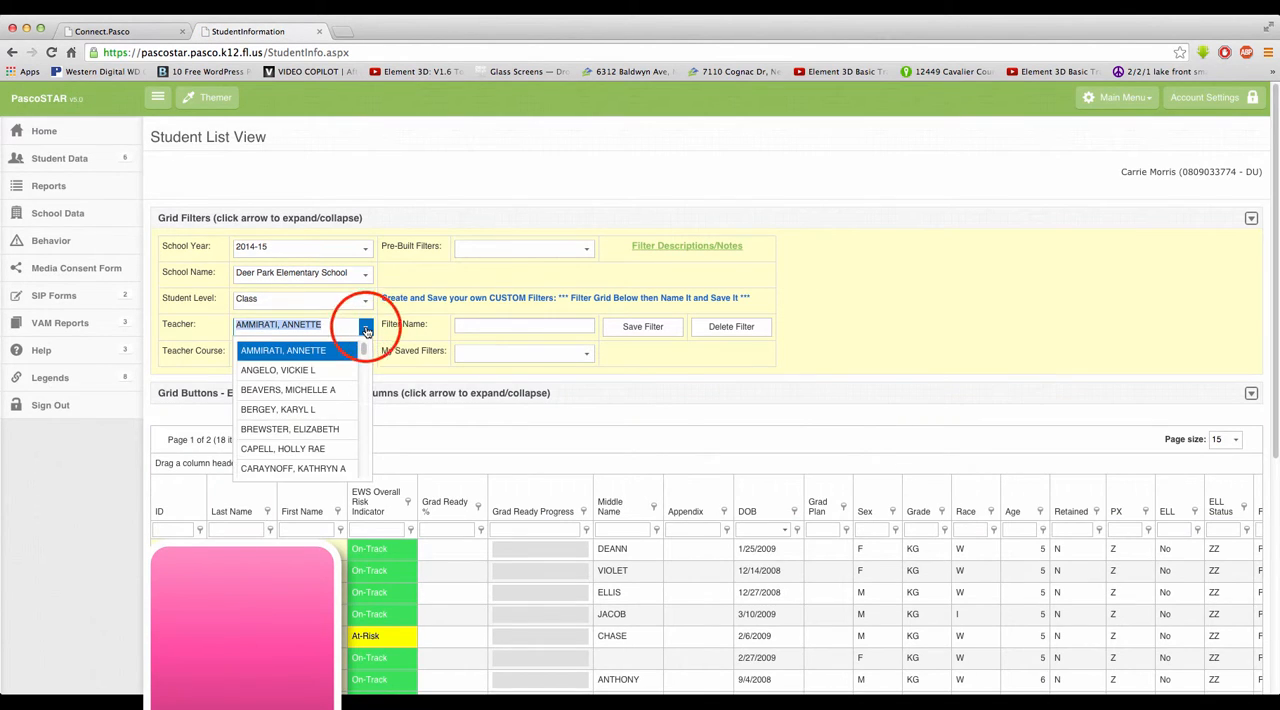
left_click(337, 389)
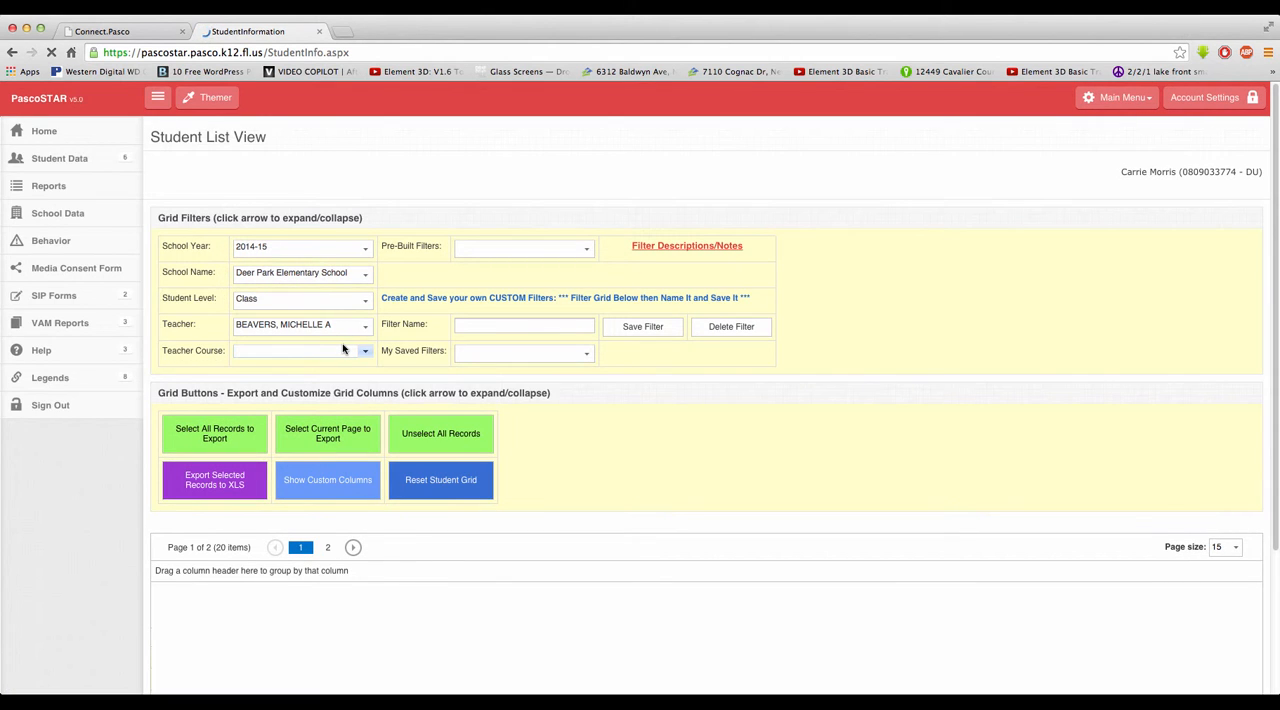
left_click(350, 352)
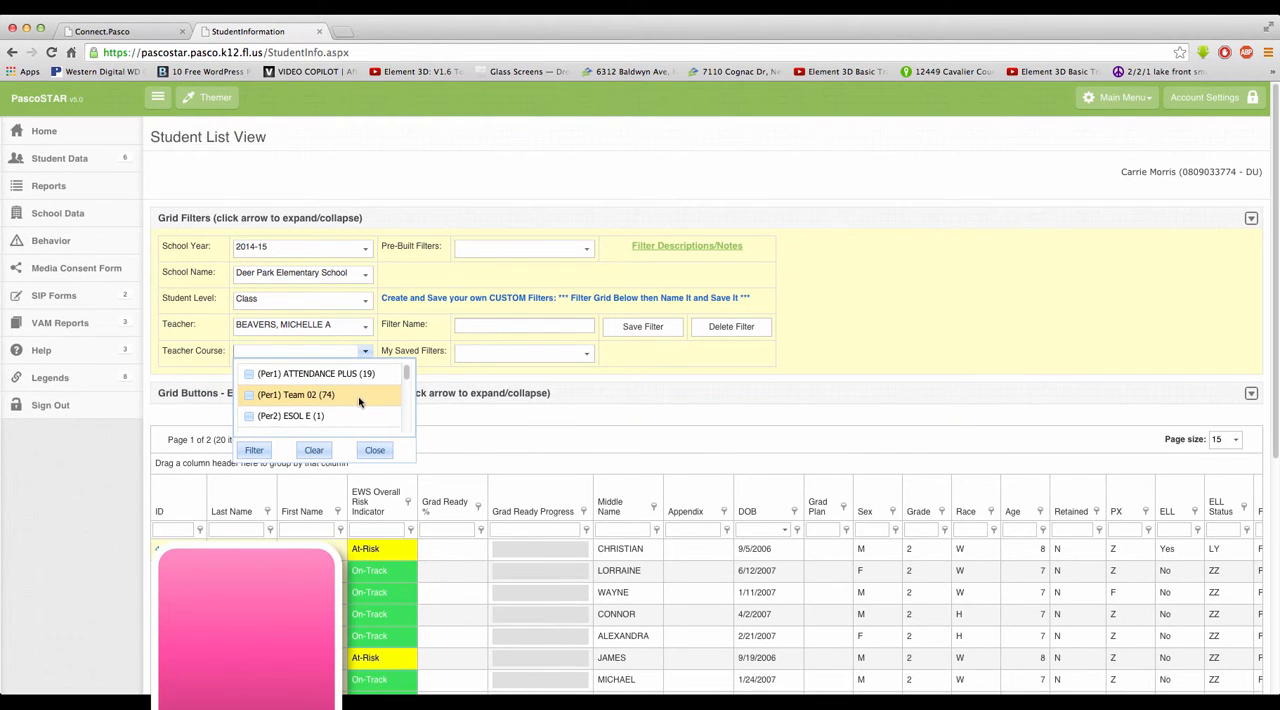
left_click(353, 400)
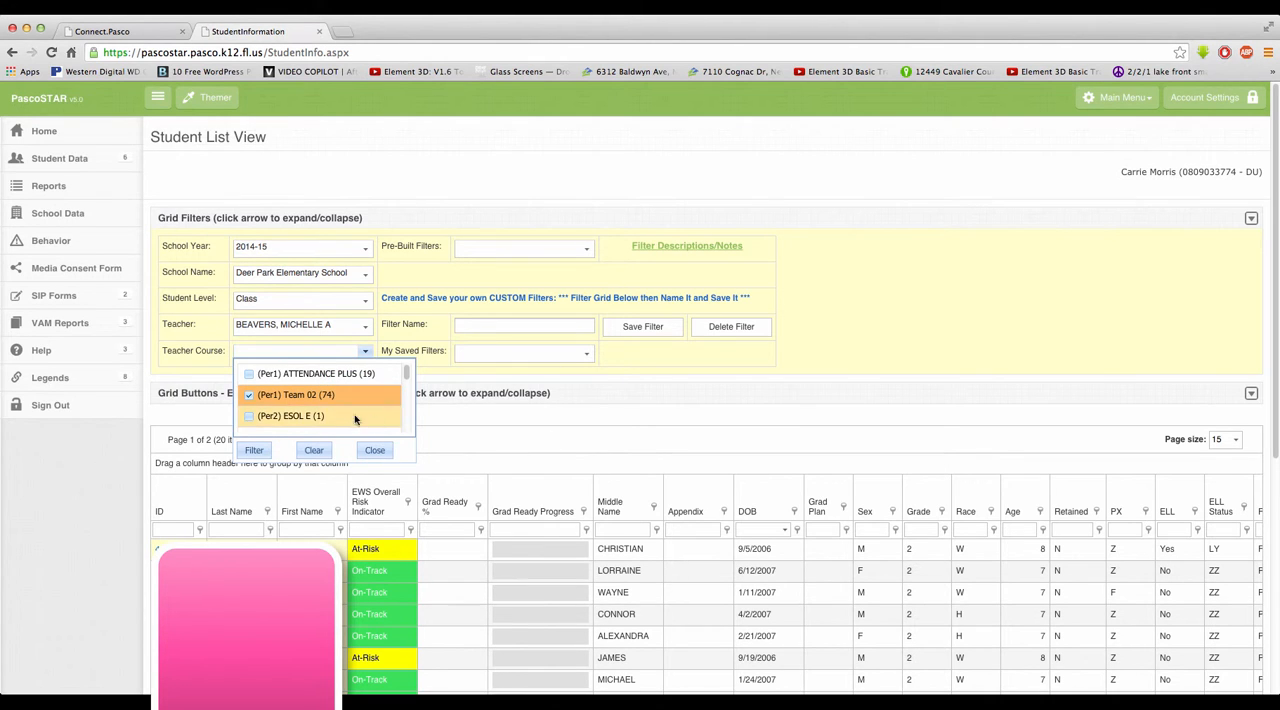
left_click(254, 450)
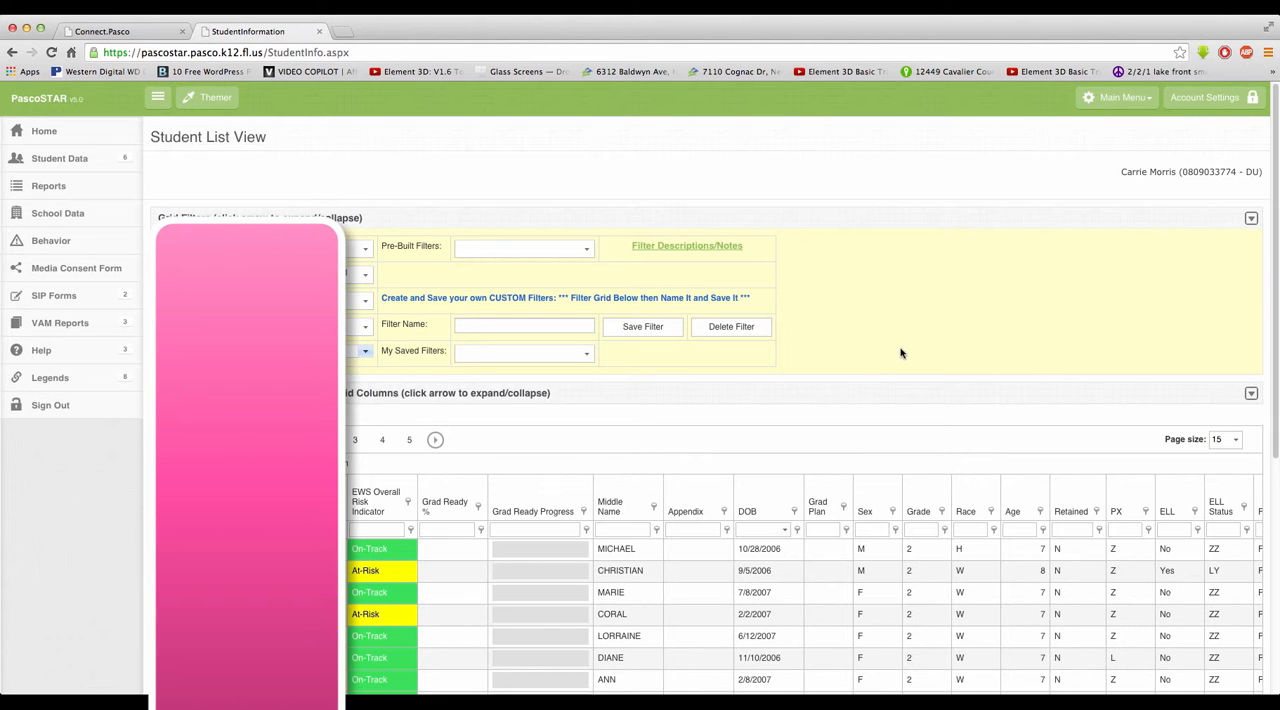
Step: Filter the class's student grid on EWS Attendance Risk to include At-Risk and Off-Track
scroll(898, 350, "down", 1)
scroll(898, 348, "down", 4)
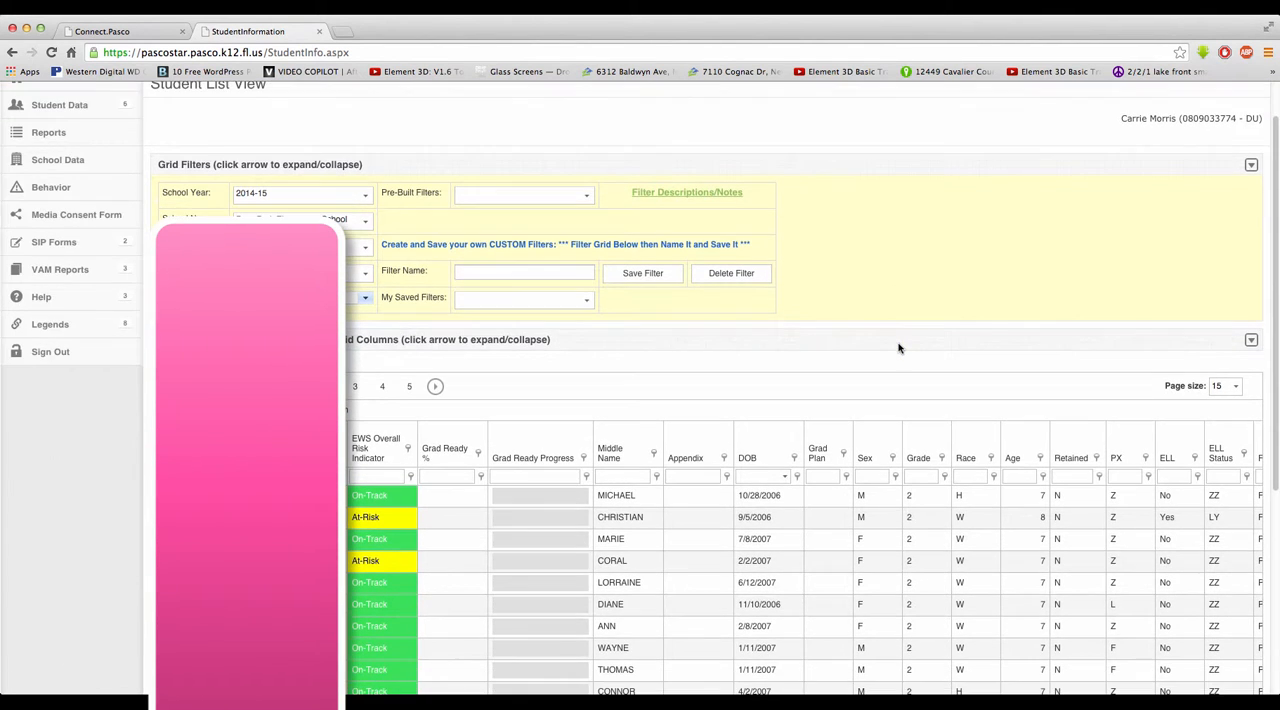
scroll(897, 348, "down", 8)
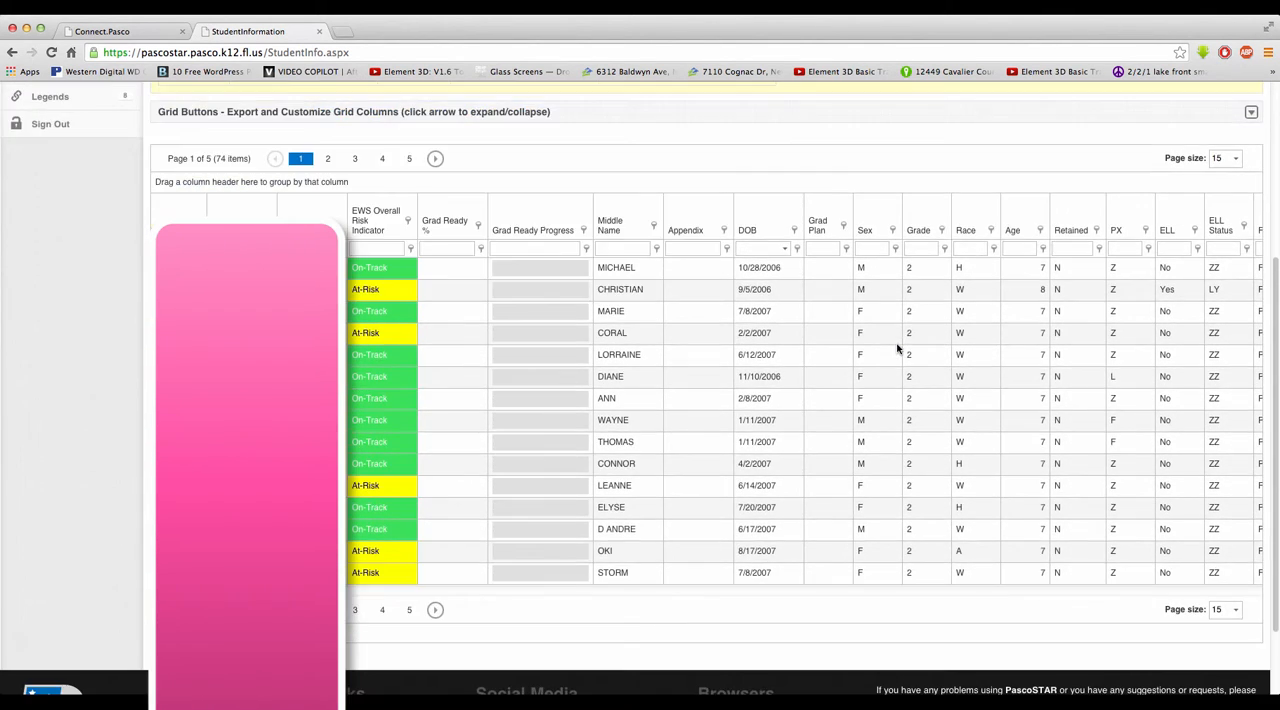
scroll(897, 348, "up", 10)
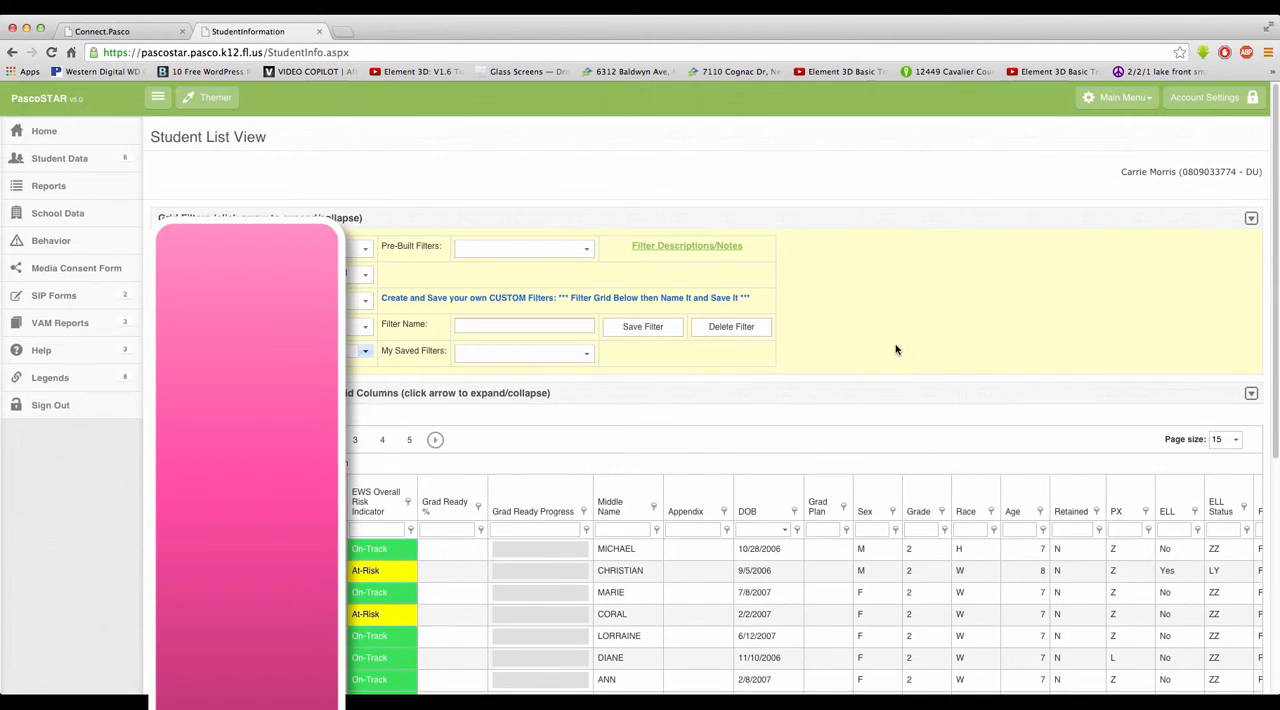
scroll(896, 349, "down", 2)
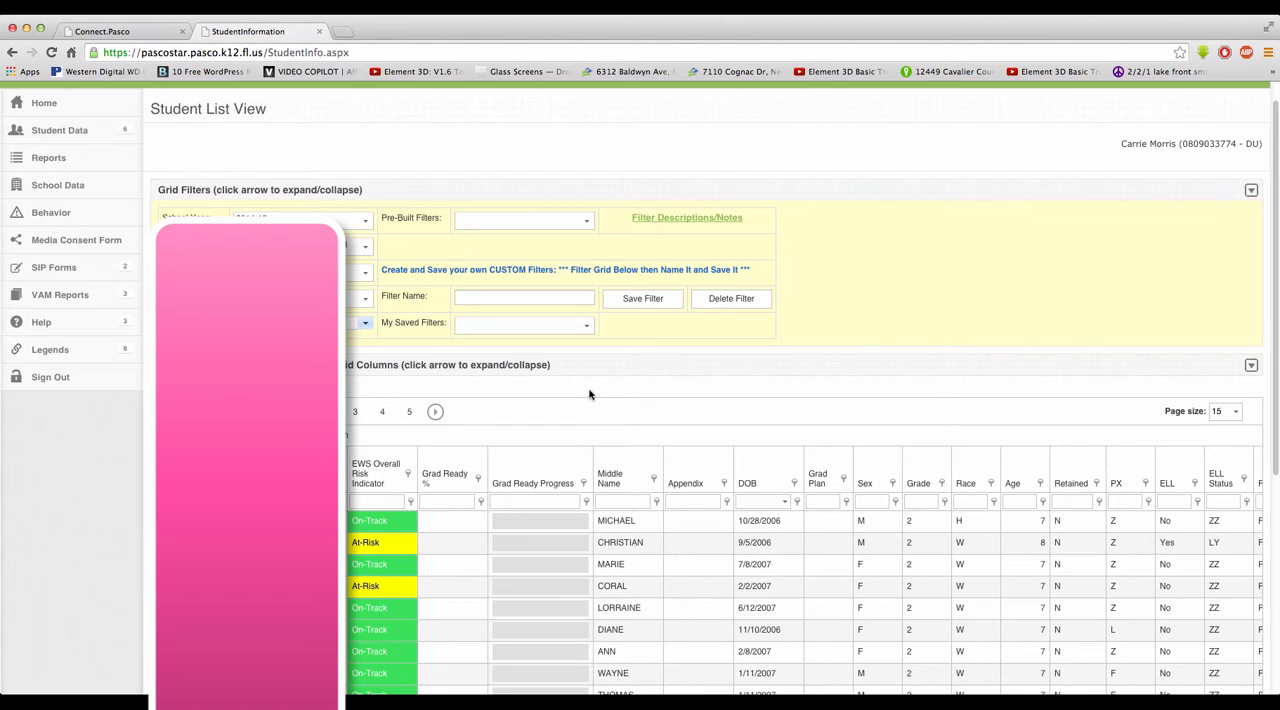
scroll(585, 392, "down", 5)
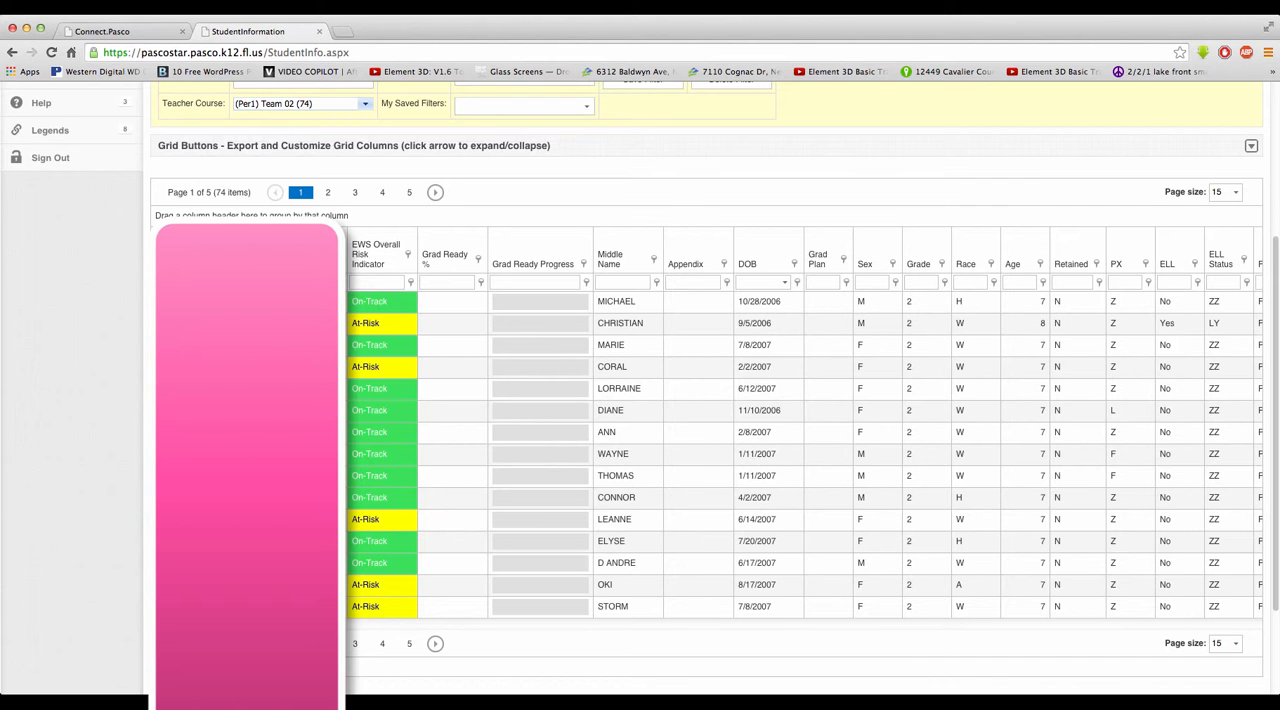
left_click_drag(289, 627, 1171, 594)
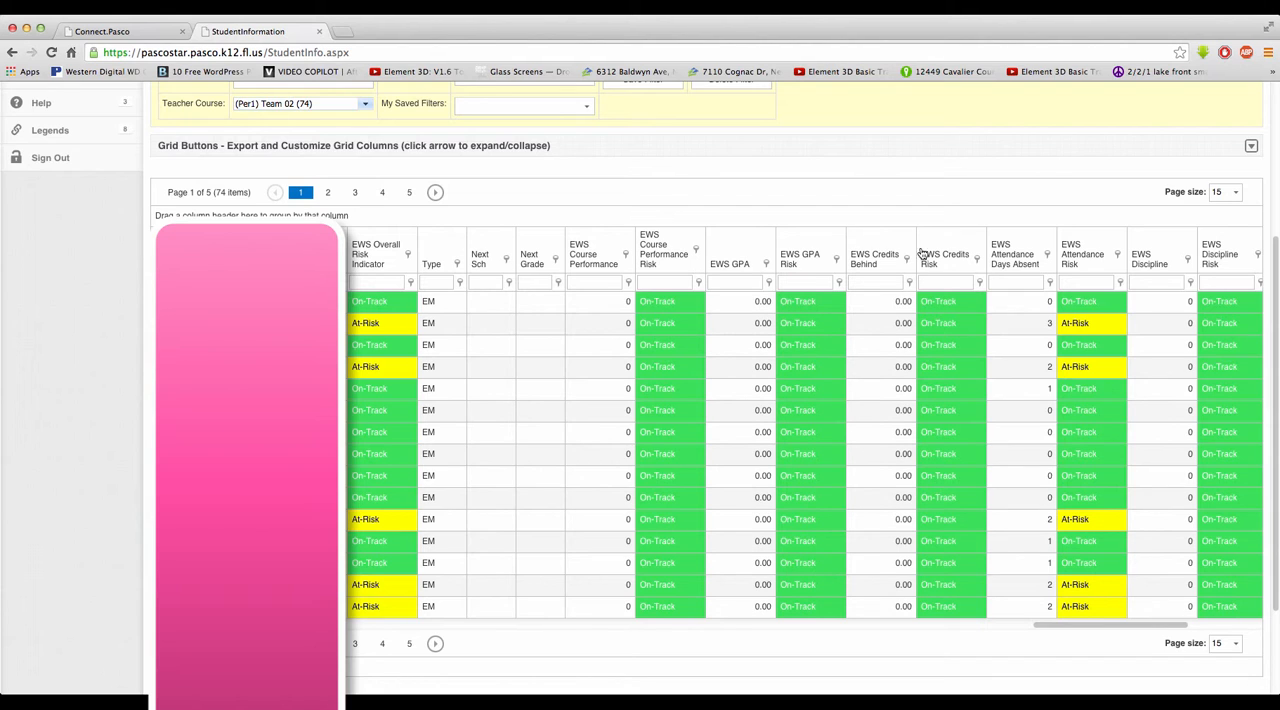
left_click(1118, 257)
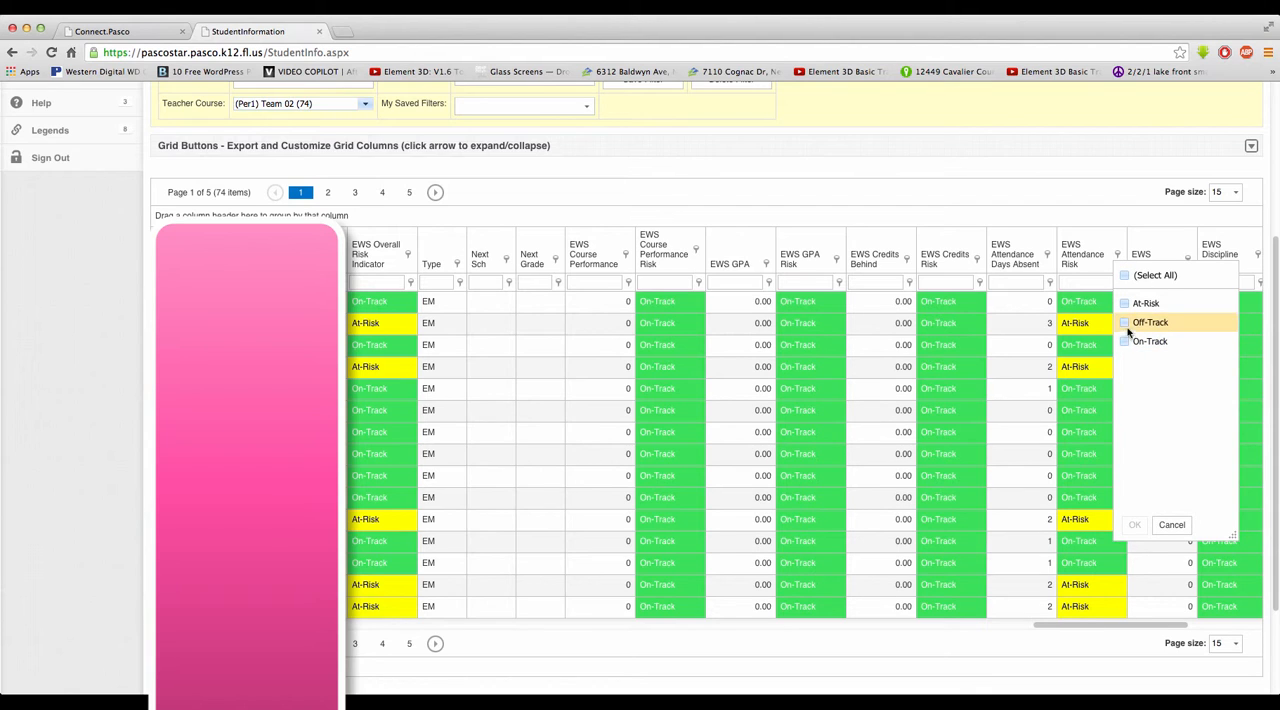
left_click(1124, 304)
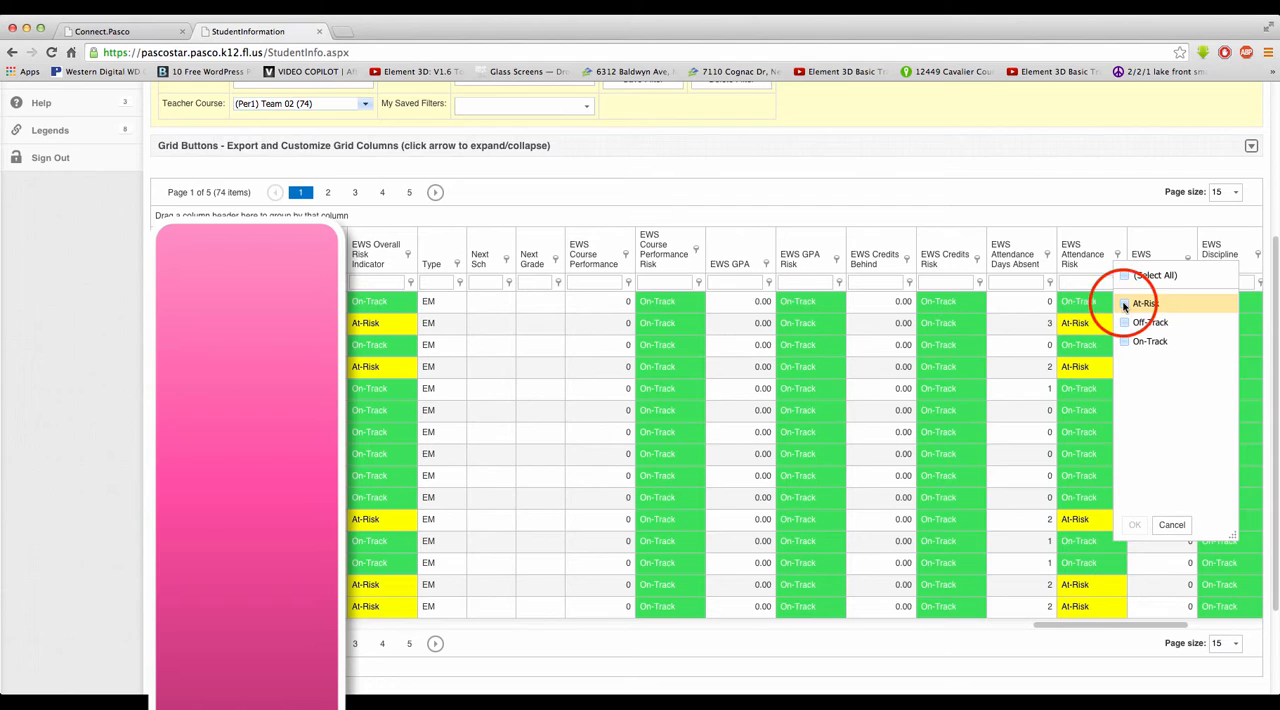
left_click(1124, 322)
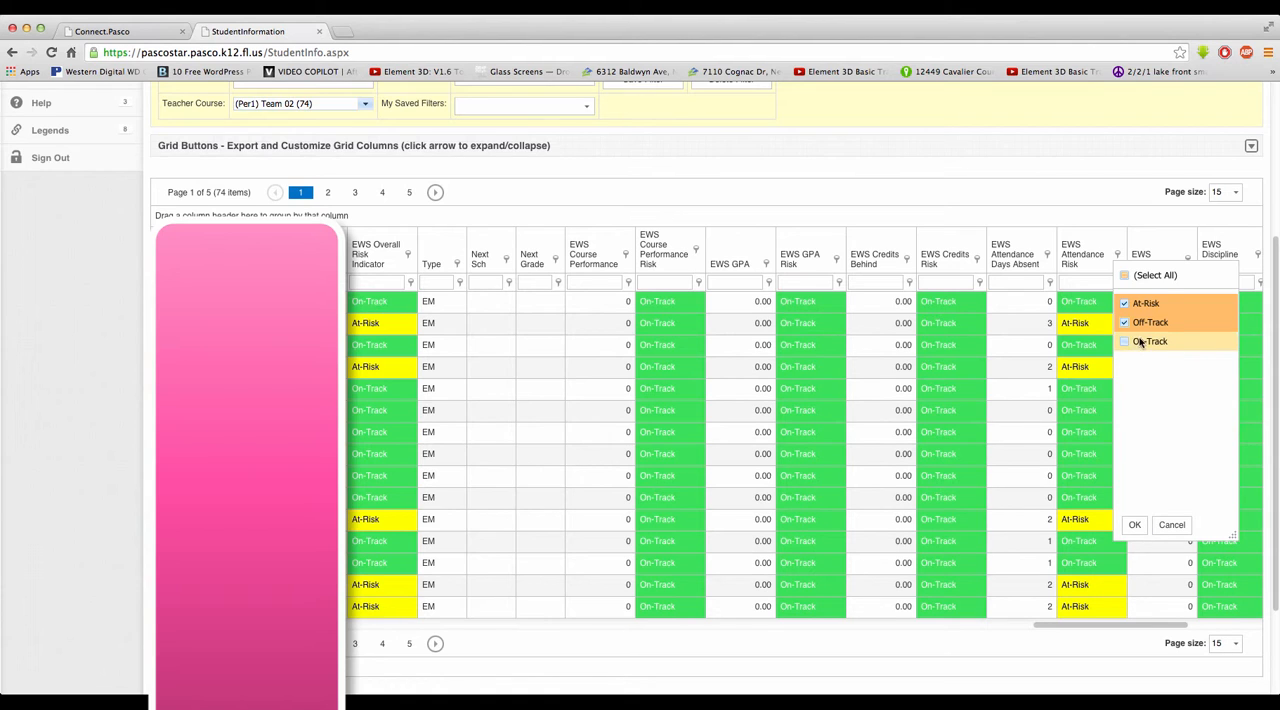
left_click(1133, 525)
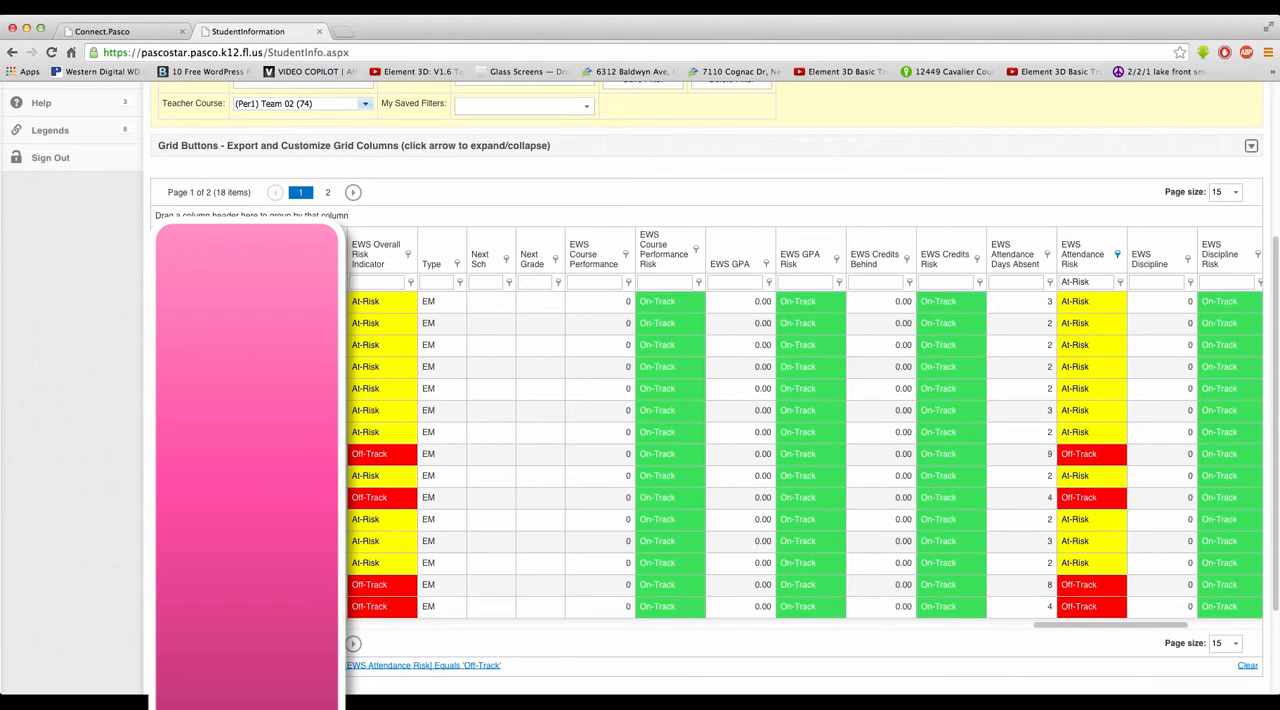
Step: Remove the At-Risk condition in the Filter Builder, apply it, and bring the EWS Attendance Risk column into view
left_click(392, 668)
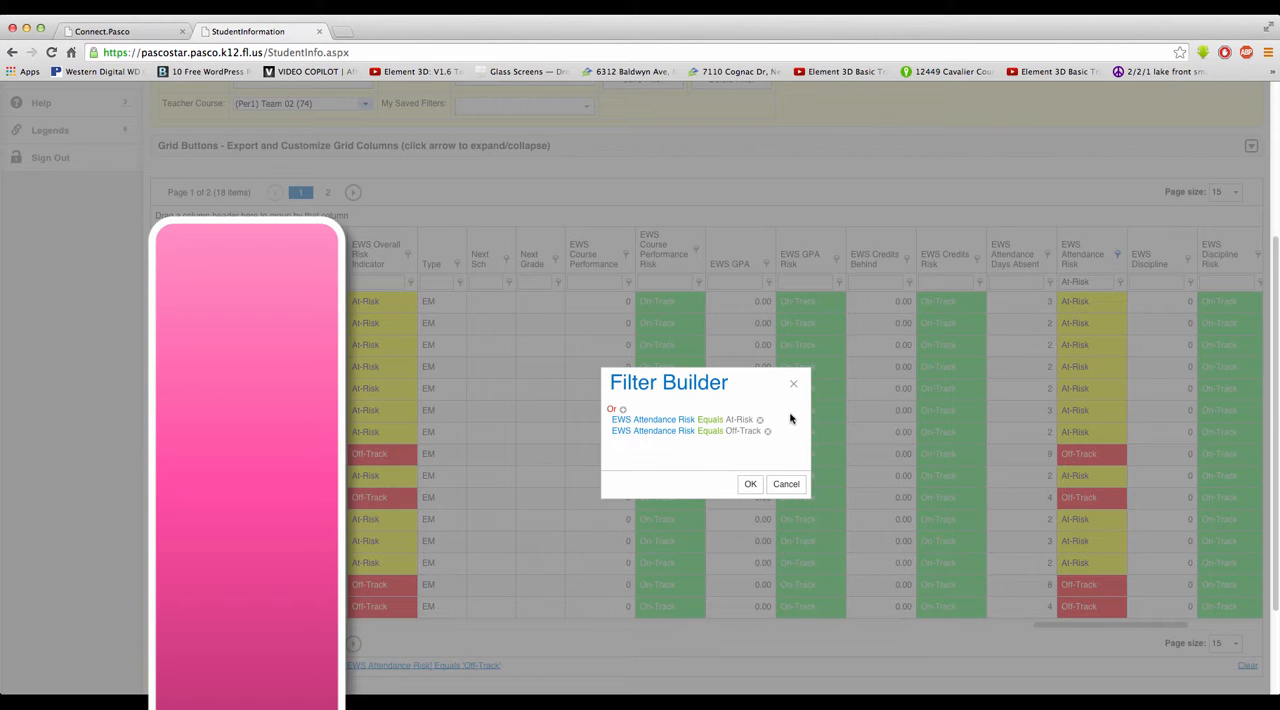
left_click(759, 420)
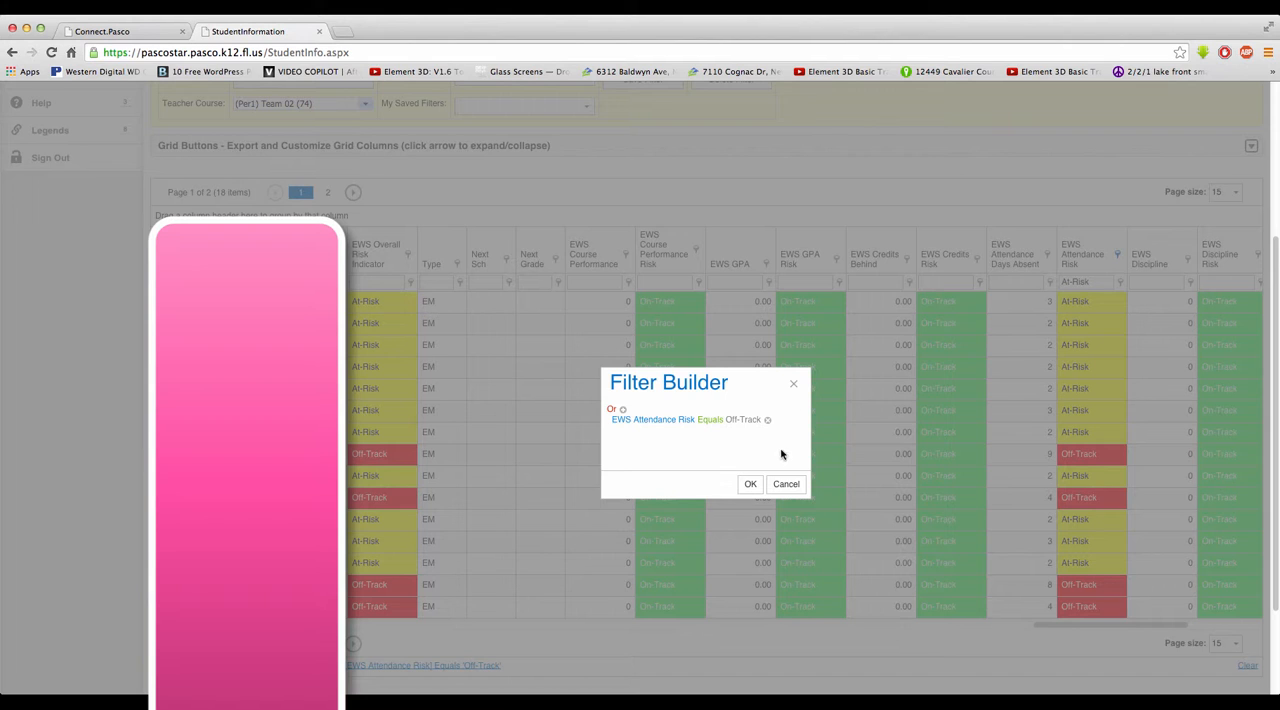
left_click(750, 486)
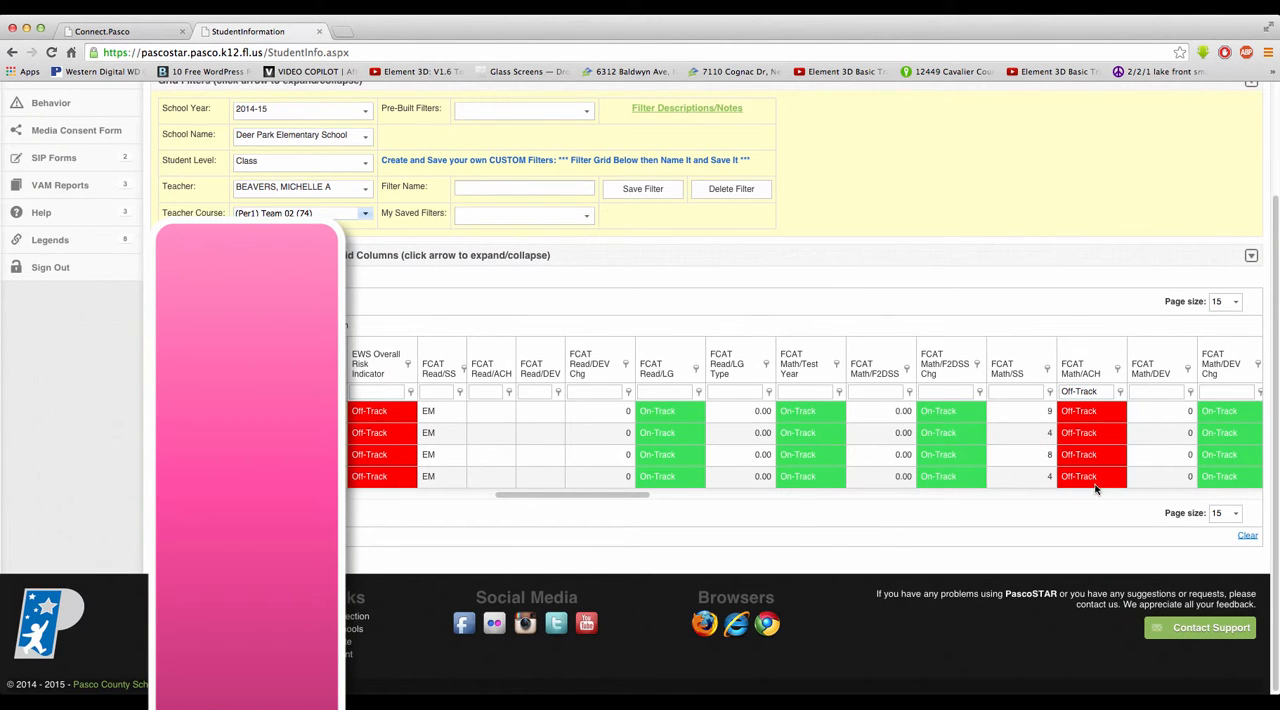
left_click(615, 495)
left_click_drag(615, 497, 1215, 444)
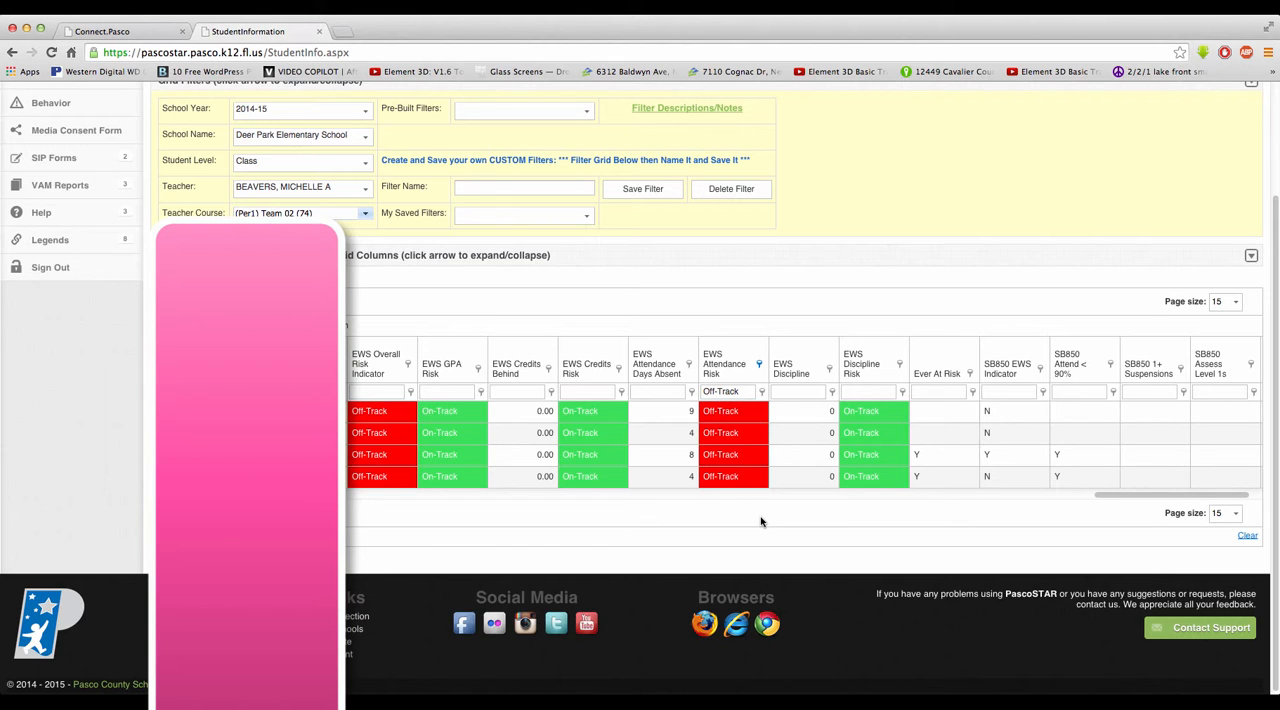
Step: Expand the grid export and customization options and reset the student grid
scroll(941, 192, "up", 1)
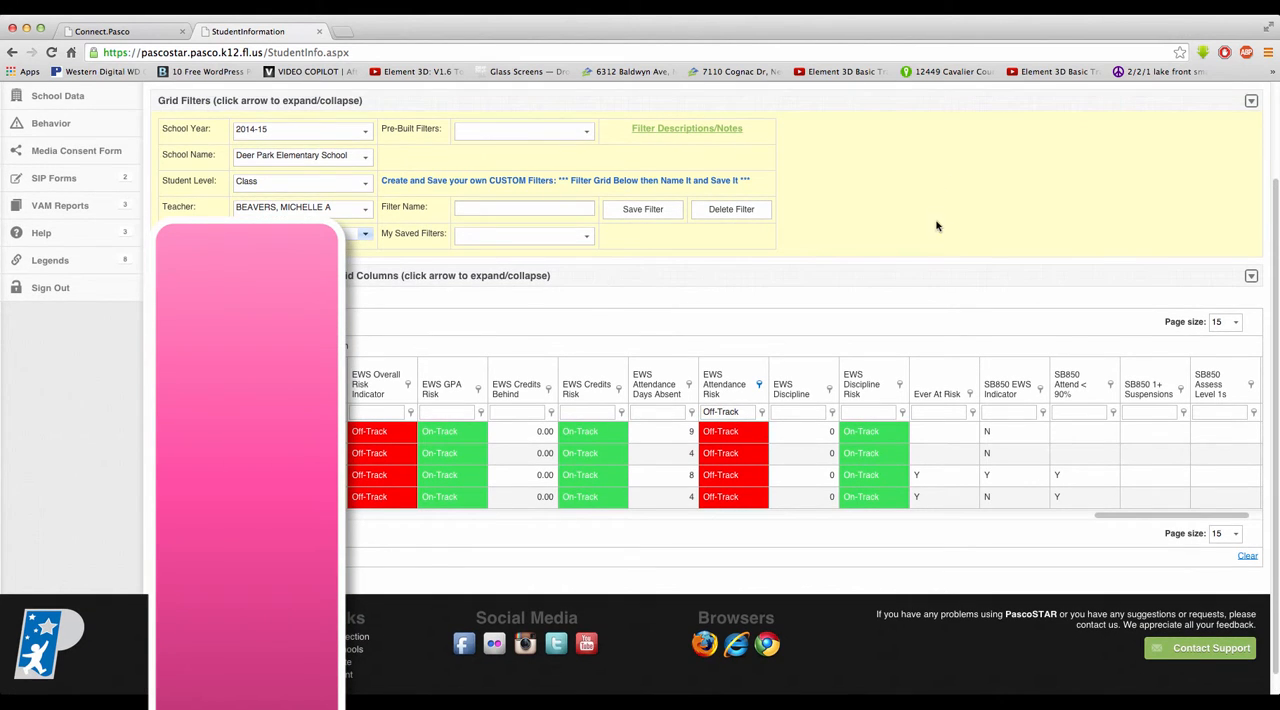
left_click(1251, 278)
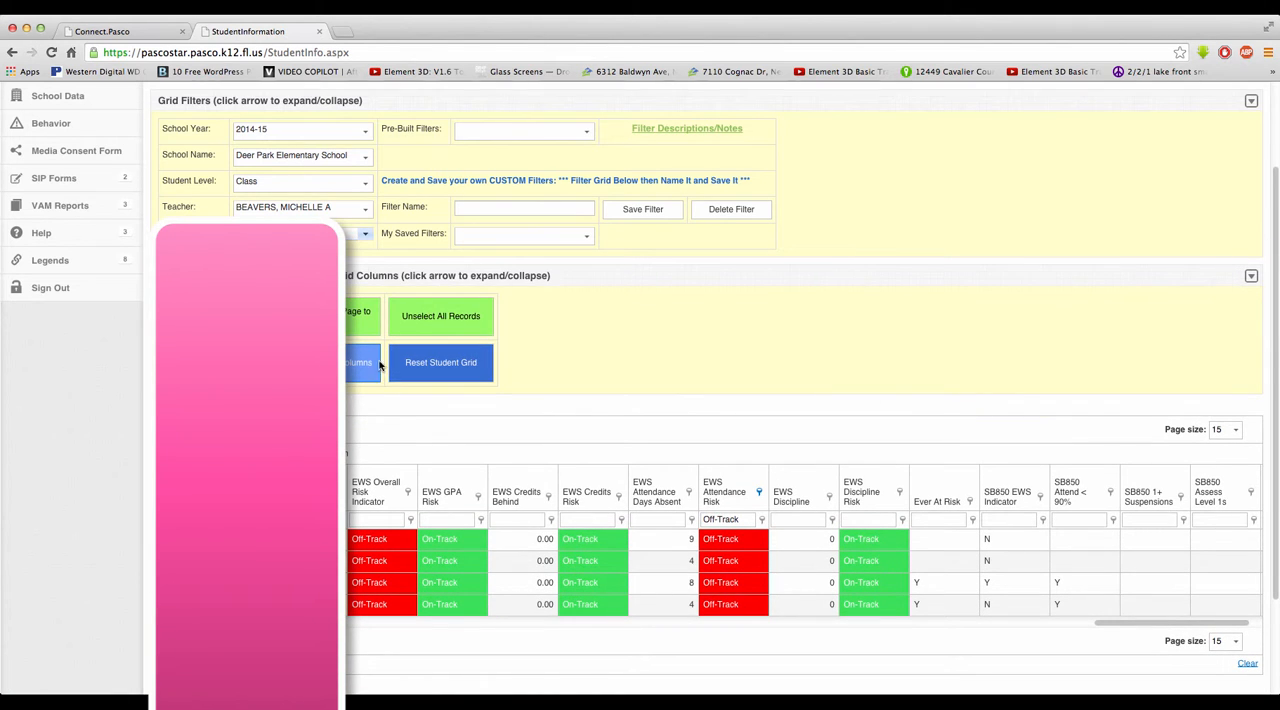
left_click(430, 375)
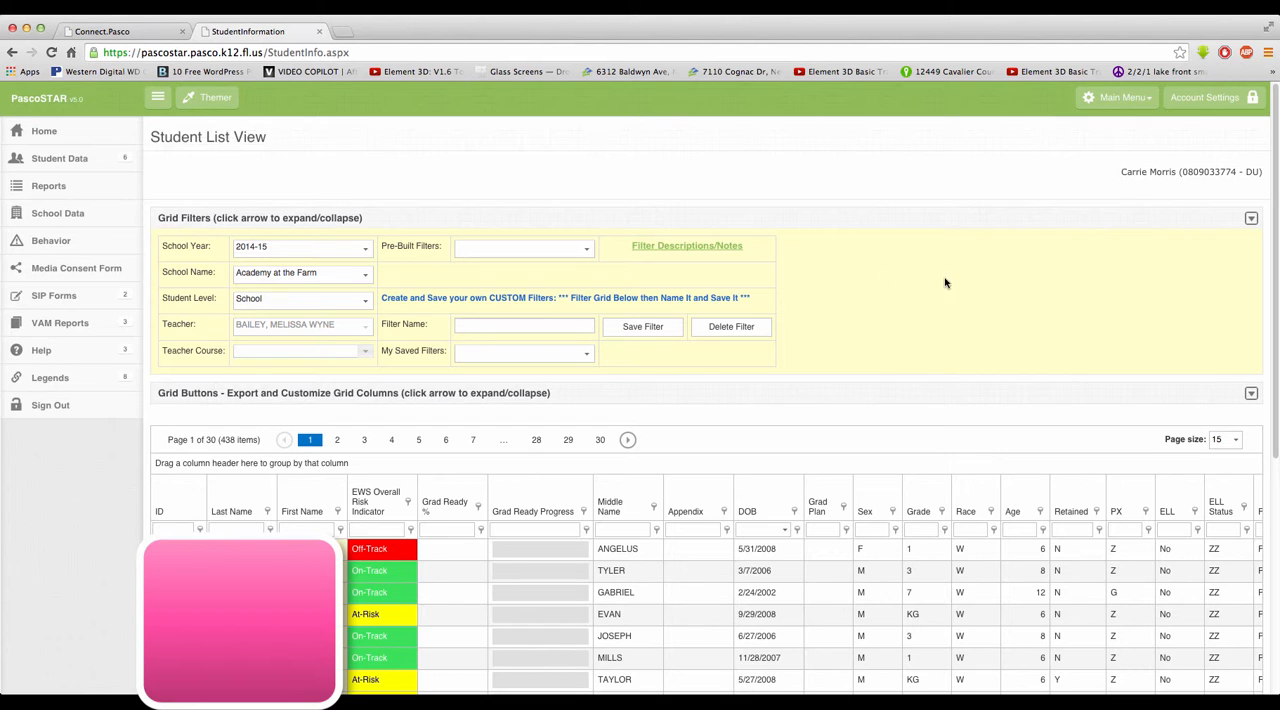
Step: Set the school name to Deer Park Elementary School, leaving the student level at School
left_click(364, 283)
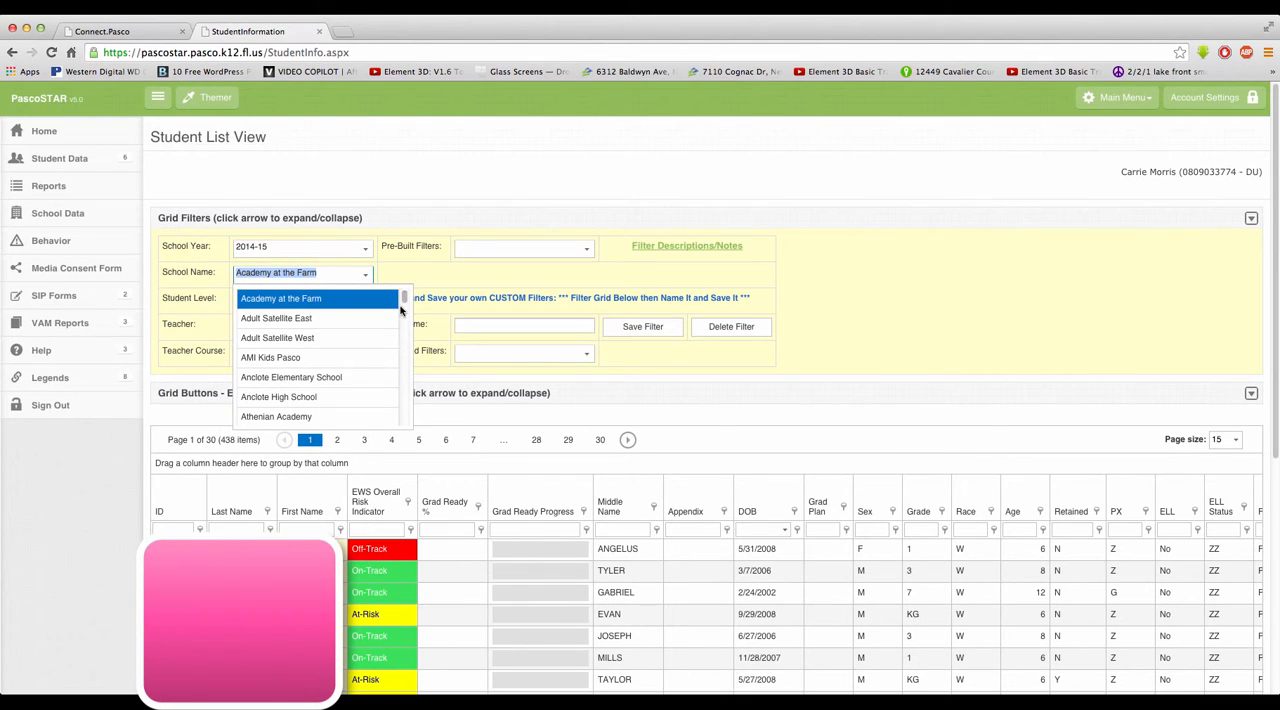
left_click(405, 299)
left_click_drag(405, 299, 410, 323)
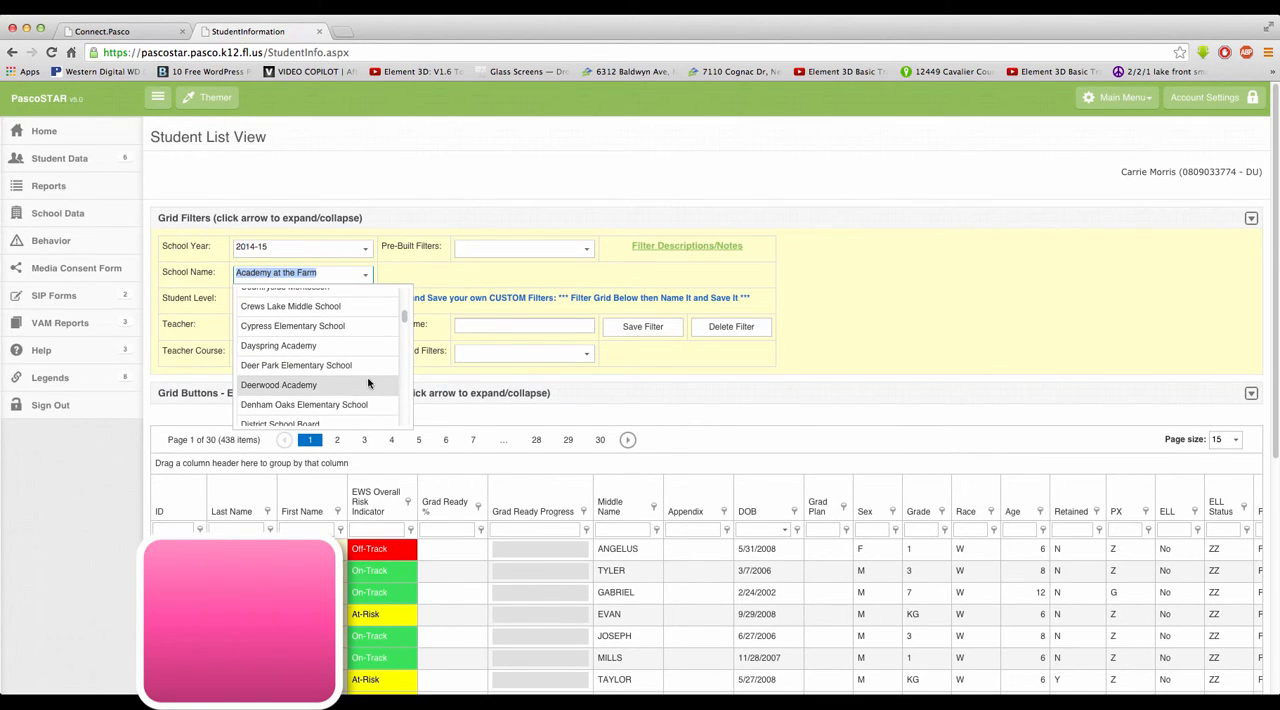
left_click(334, 376)
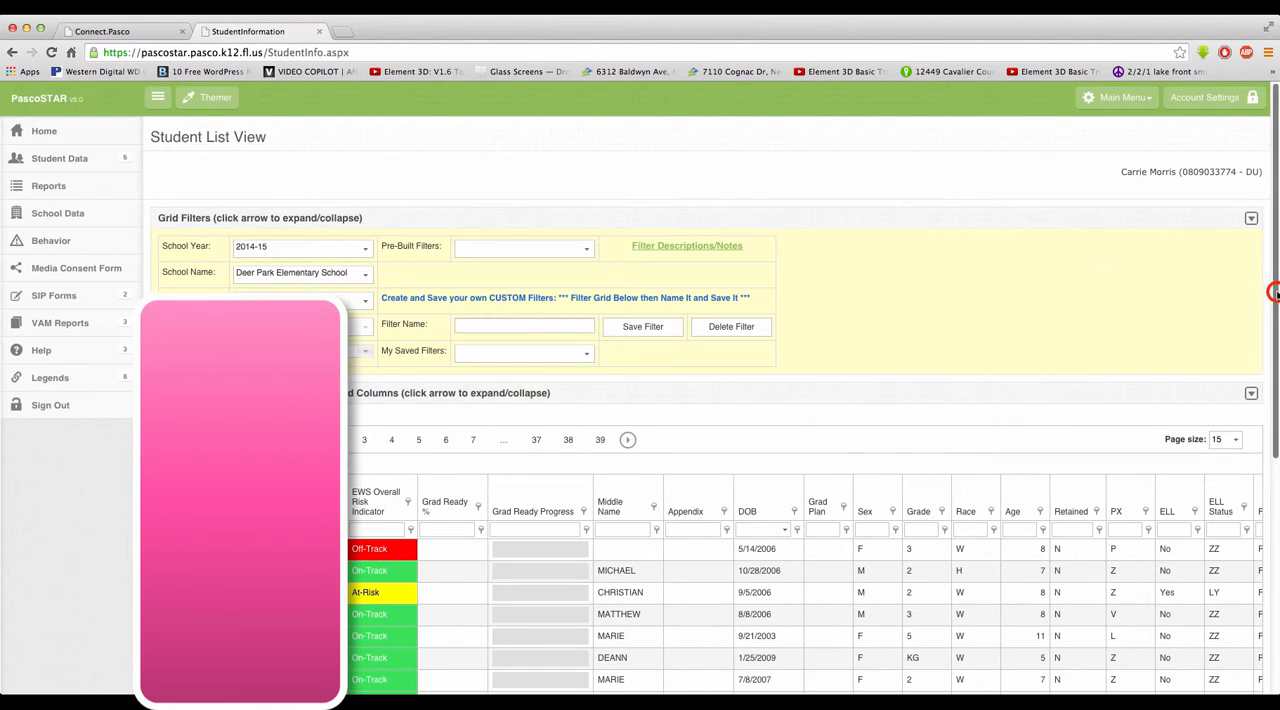
Step: Filter the Deer Park Elementary School student grid on EWS Attendance Risk to include At-Risk and Off-Track
left_click_drag(1273, 287, 1276, 413)
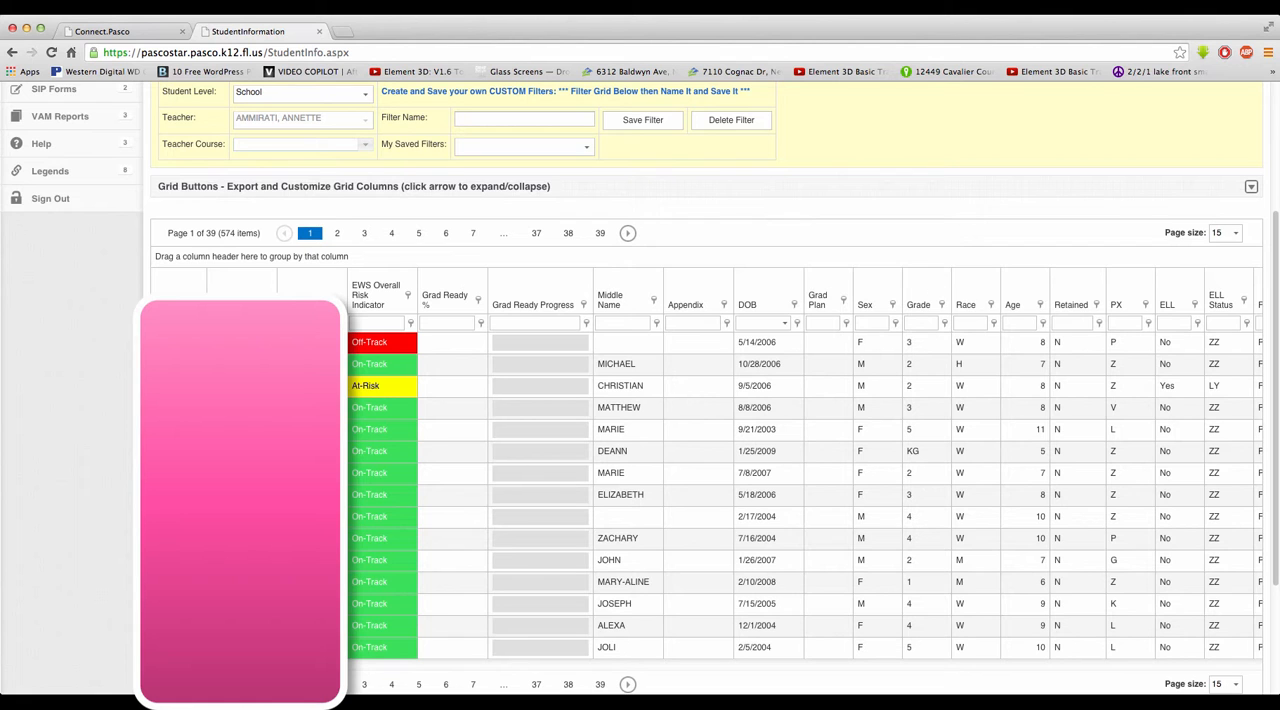
left_click_drag(291, 666, 1214, 650)
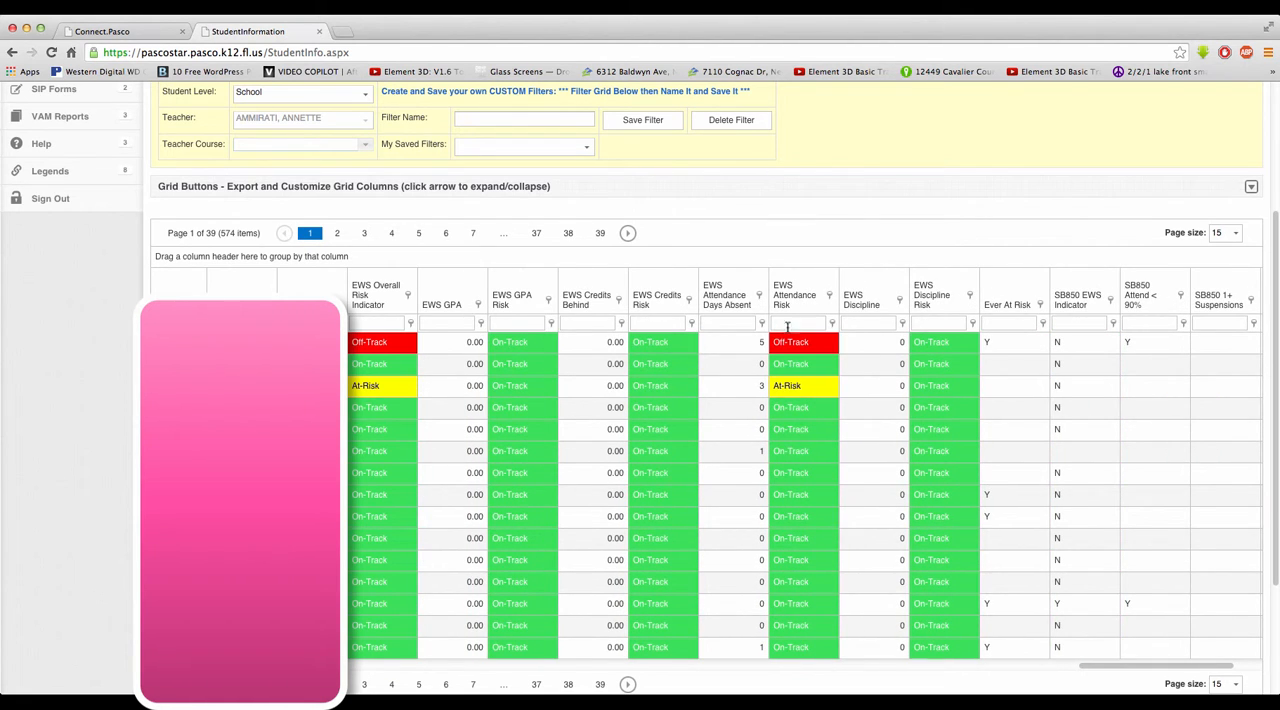
left_click(829, 296)
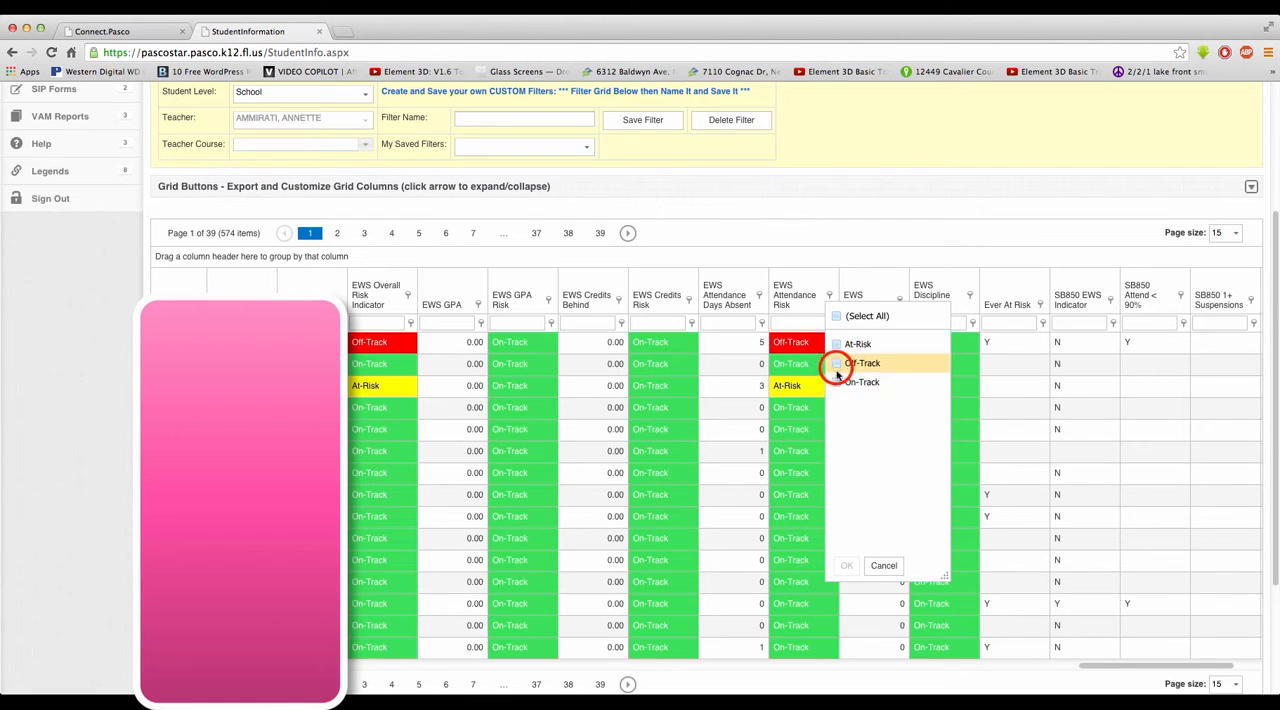
left_click(837, 366)
left_click(837, 344)
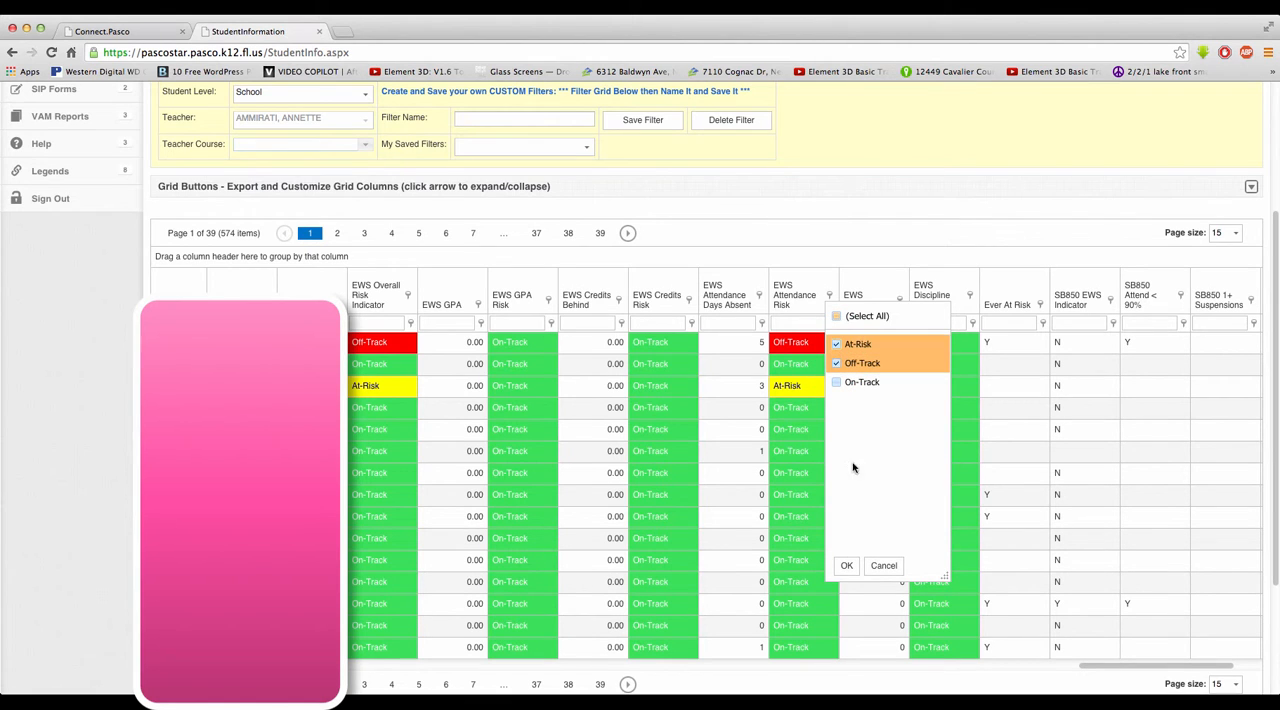
left_click(846, 565)
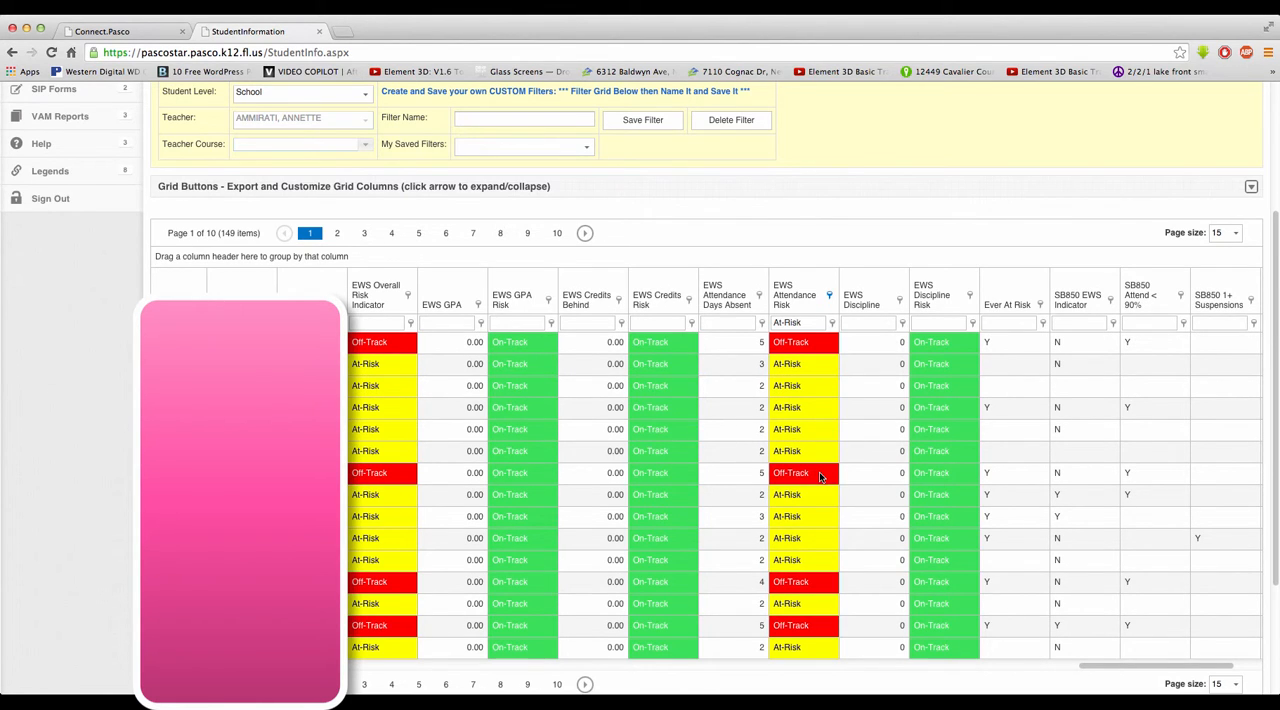
Step: Filter EWS Attendance Days Absent to values greater than or equal to 5
left_click(722, 323)
left_click(762, 323)
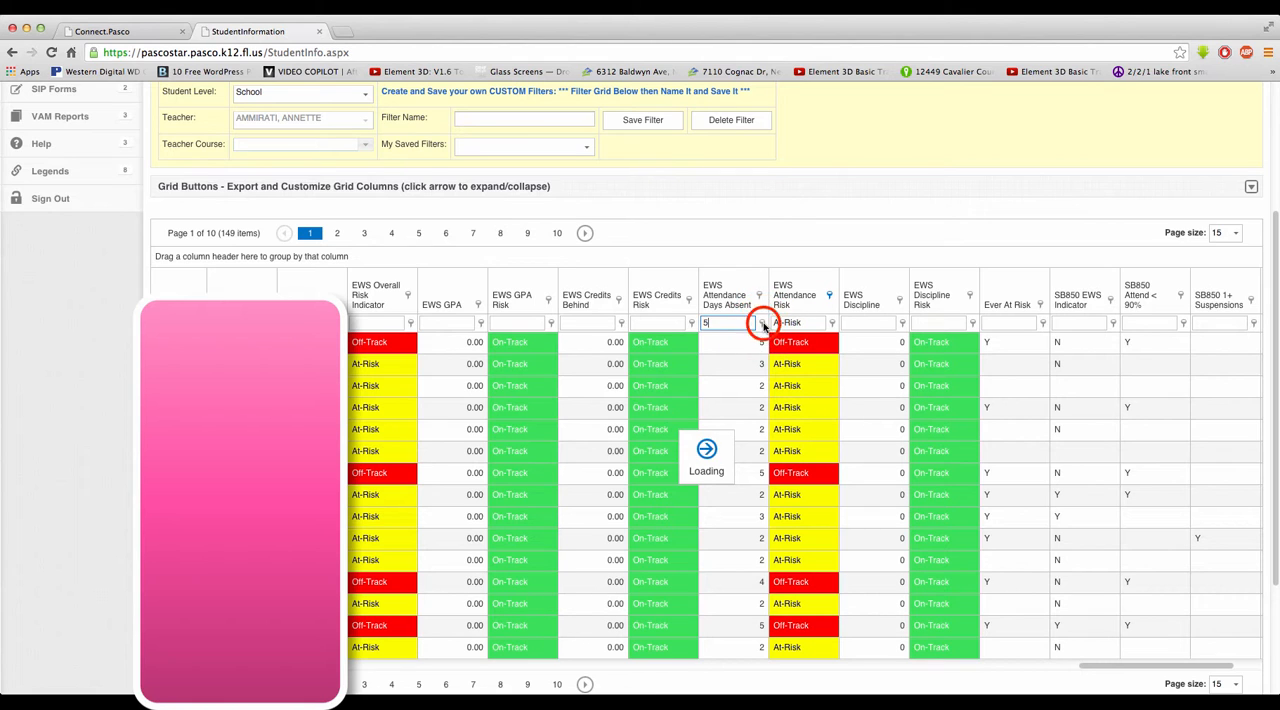
left_click(762, 324)
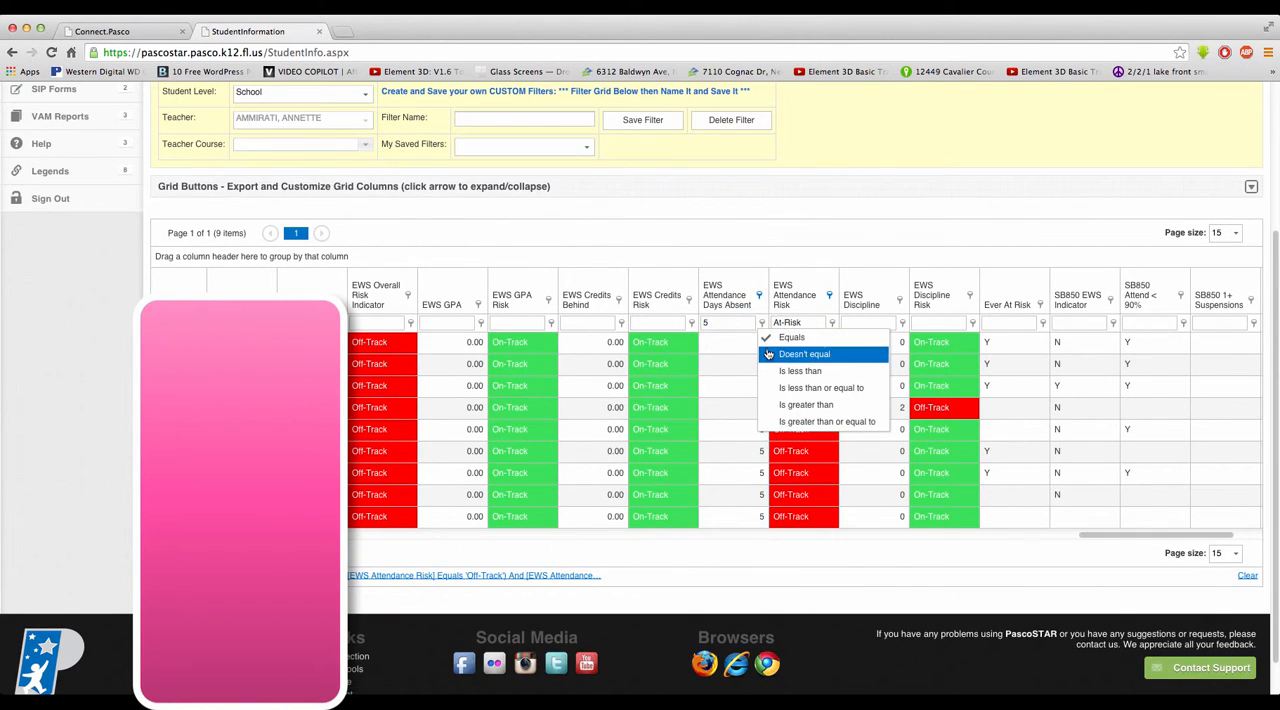
left_click(793, 421)
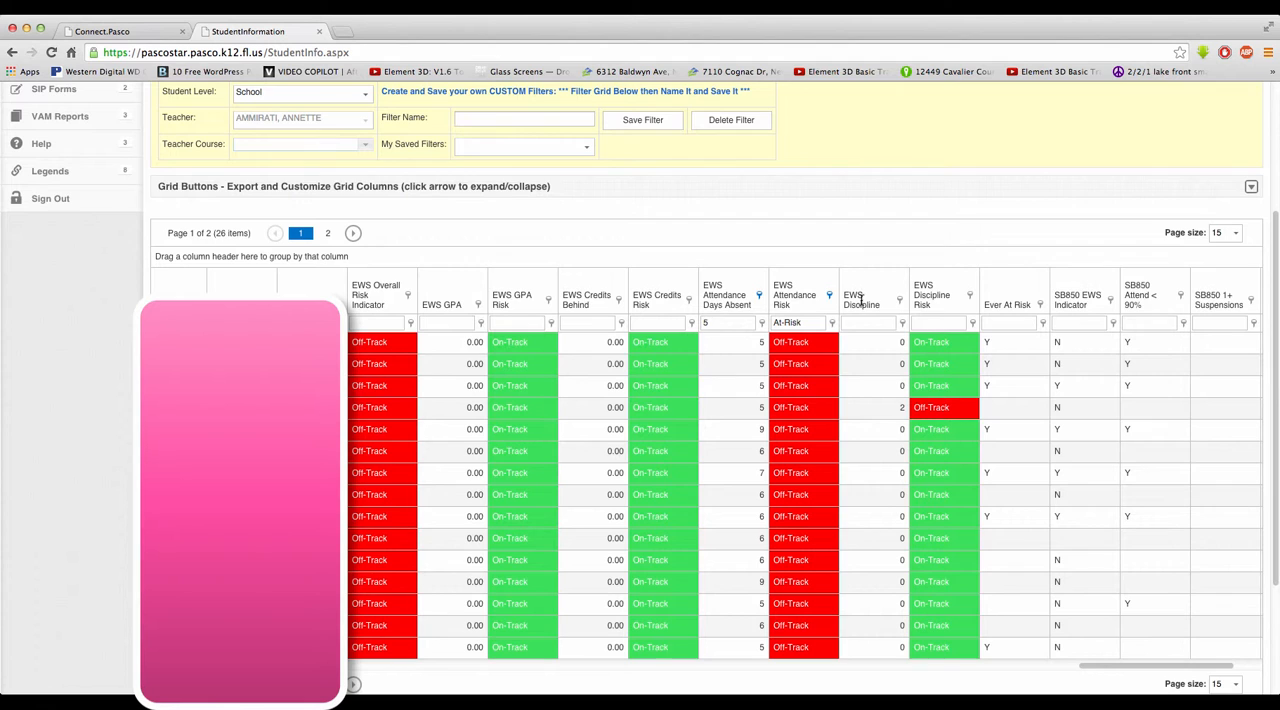
Step: Review the combined attendance conditions in the Filter Builder and close it without changing them
scroll(899, 331, "down", 1)
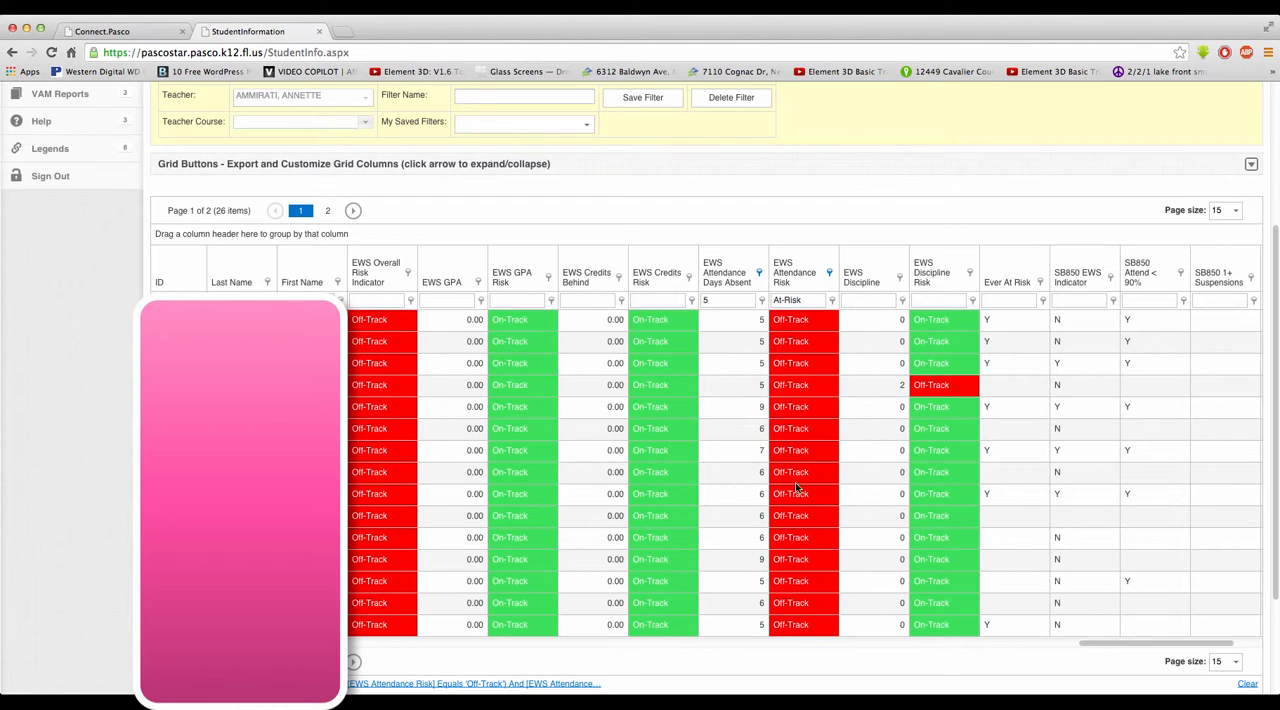
scroll(487, 612, "down", 1)
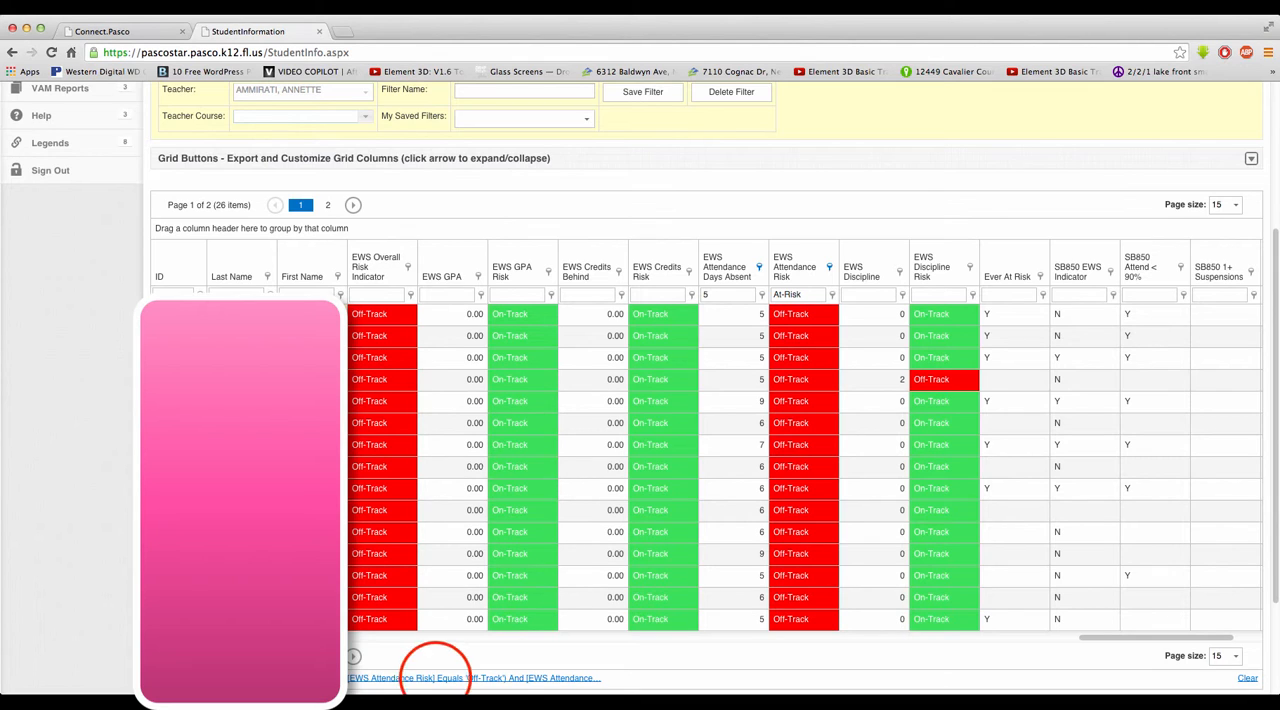
left_click(436, 680)
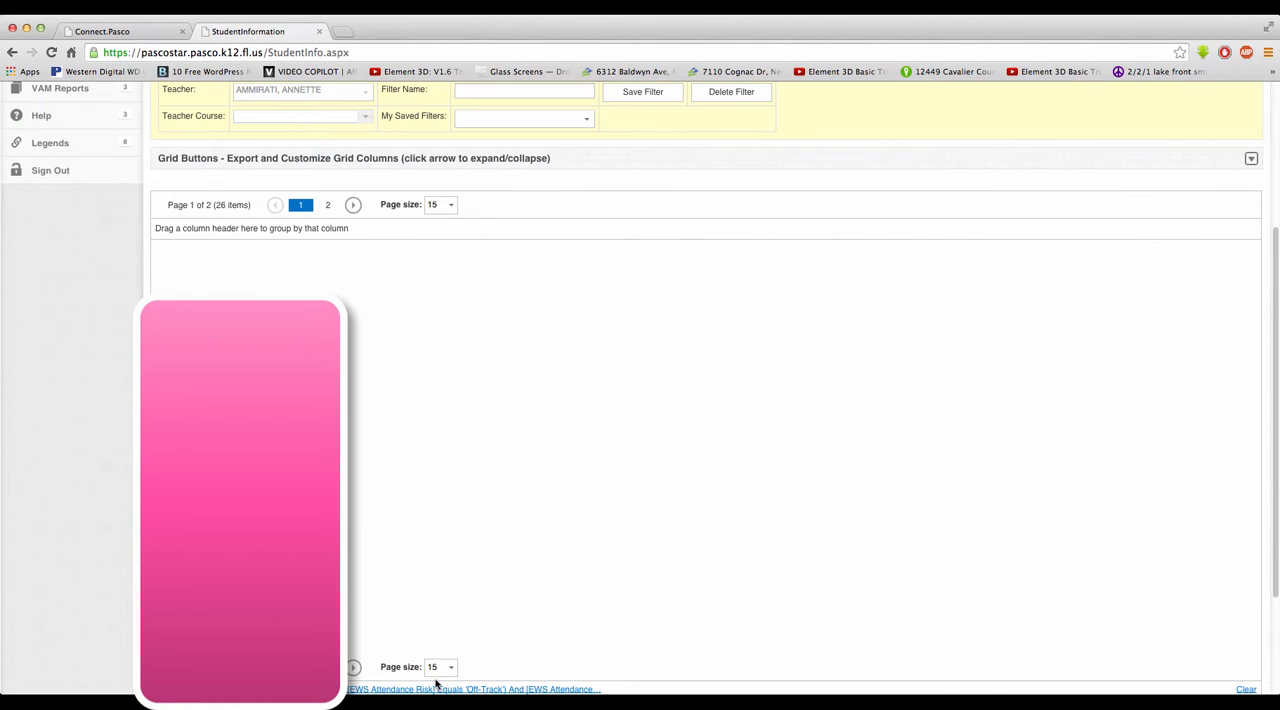
left_click(435, 685)
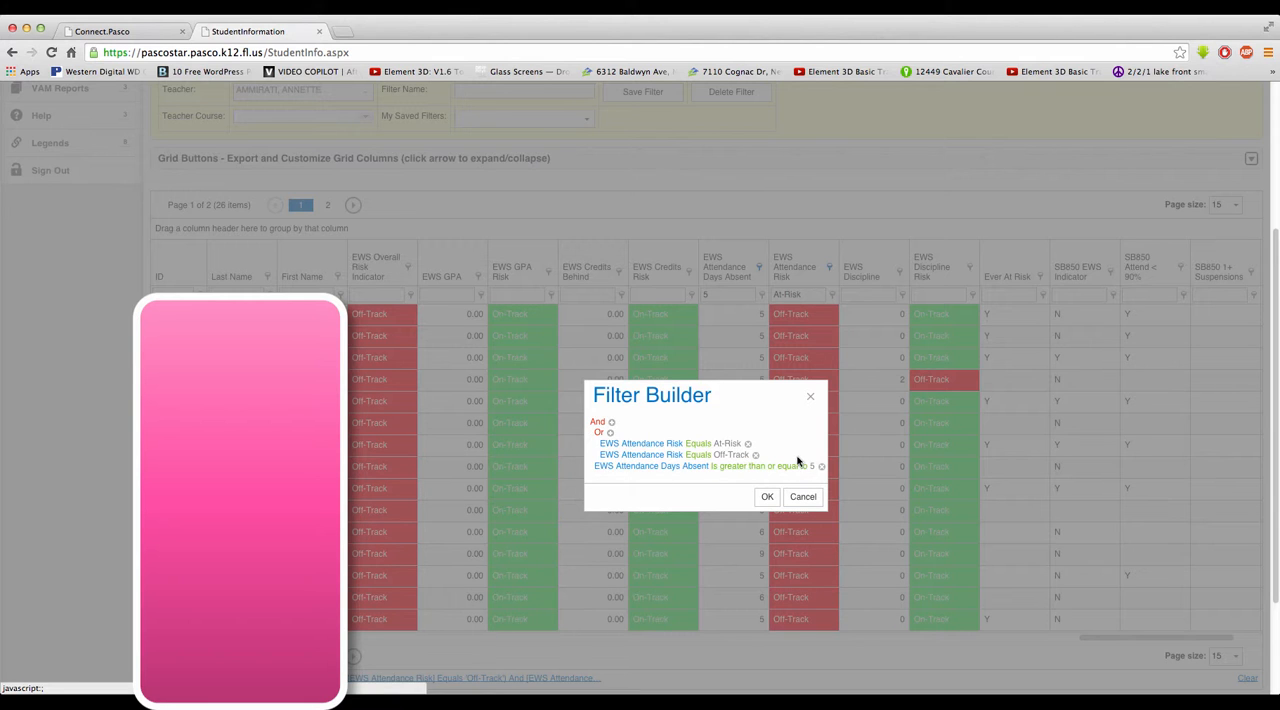
left_click(797, 497)
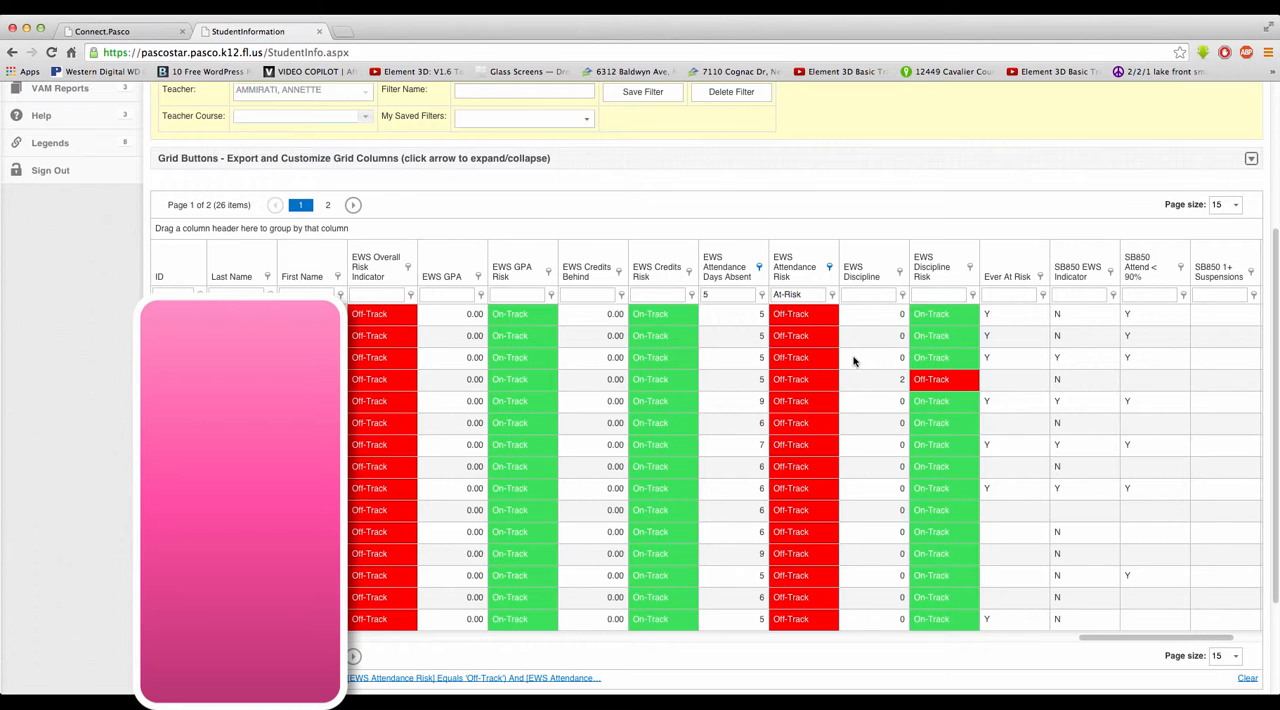
Step: Save the current grid filter under the name "Students at-risk for attendance at 5 or more days"
scroll(853, 361, "up", 5)
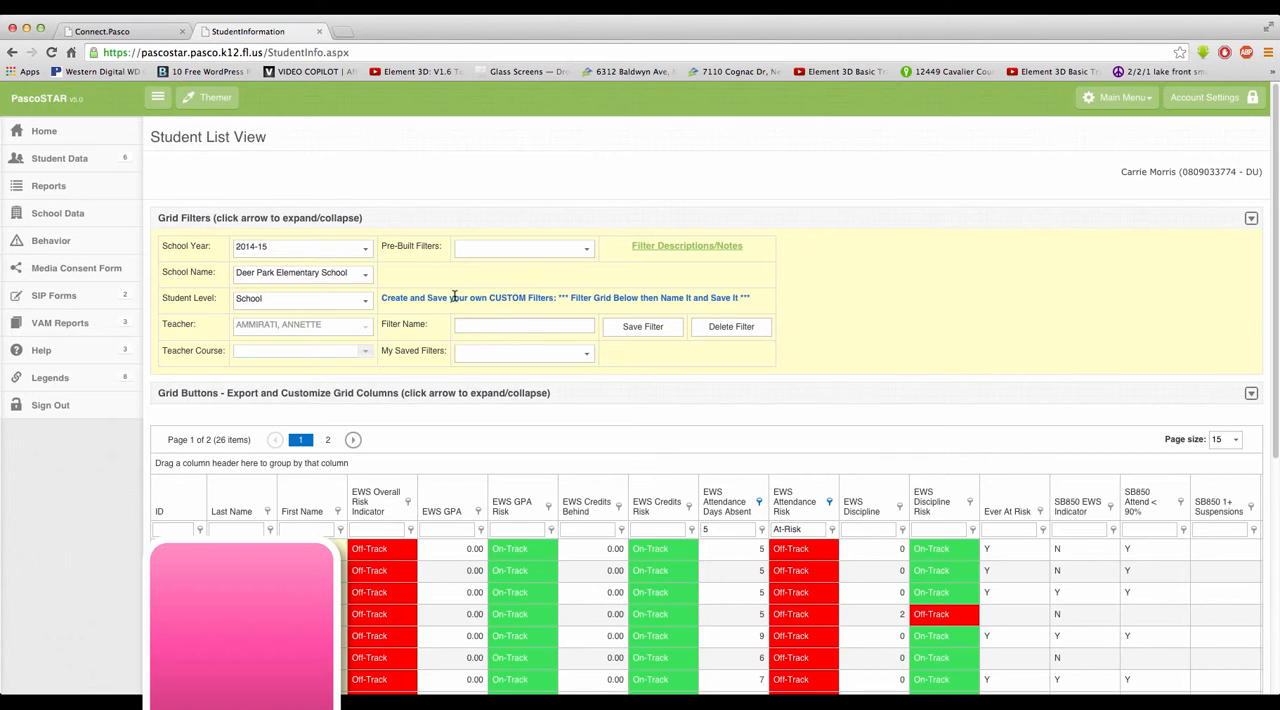
left_click(465, 325)
type("Stude")
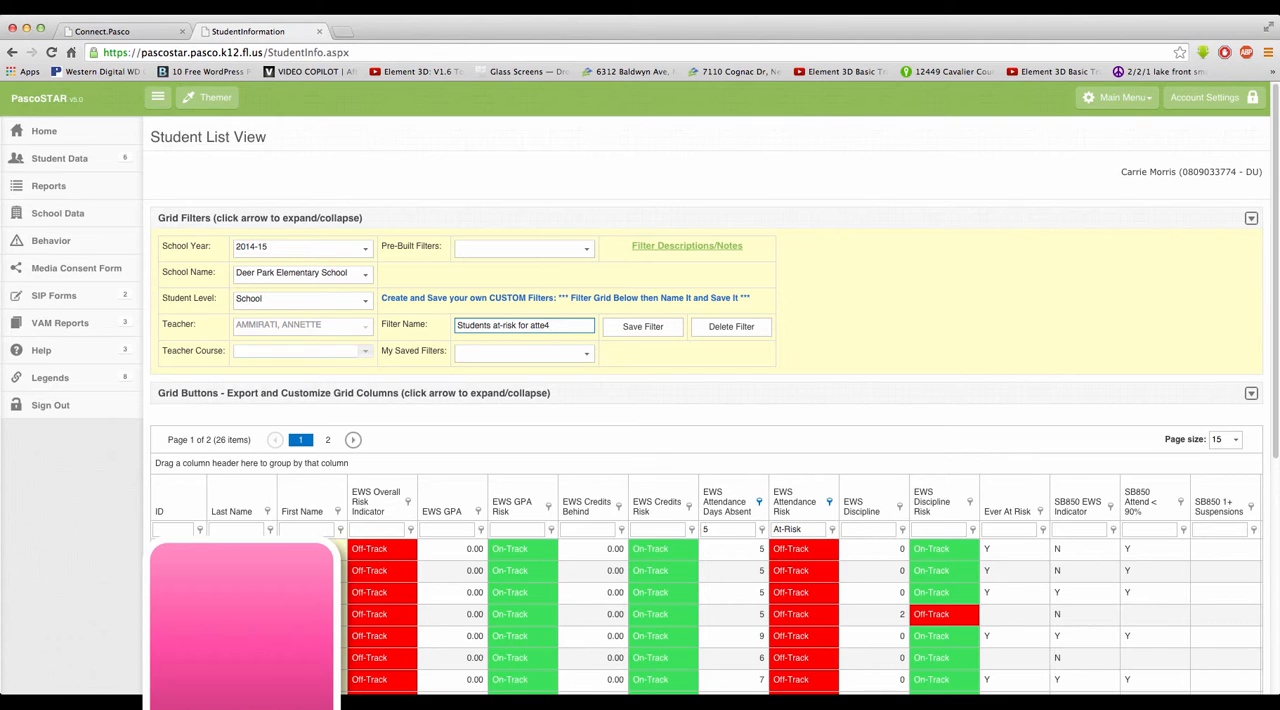
type("nts at-risk for attendance at 5 or more days")
left_click(625, 327)
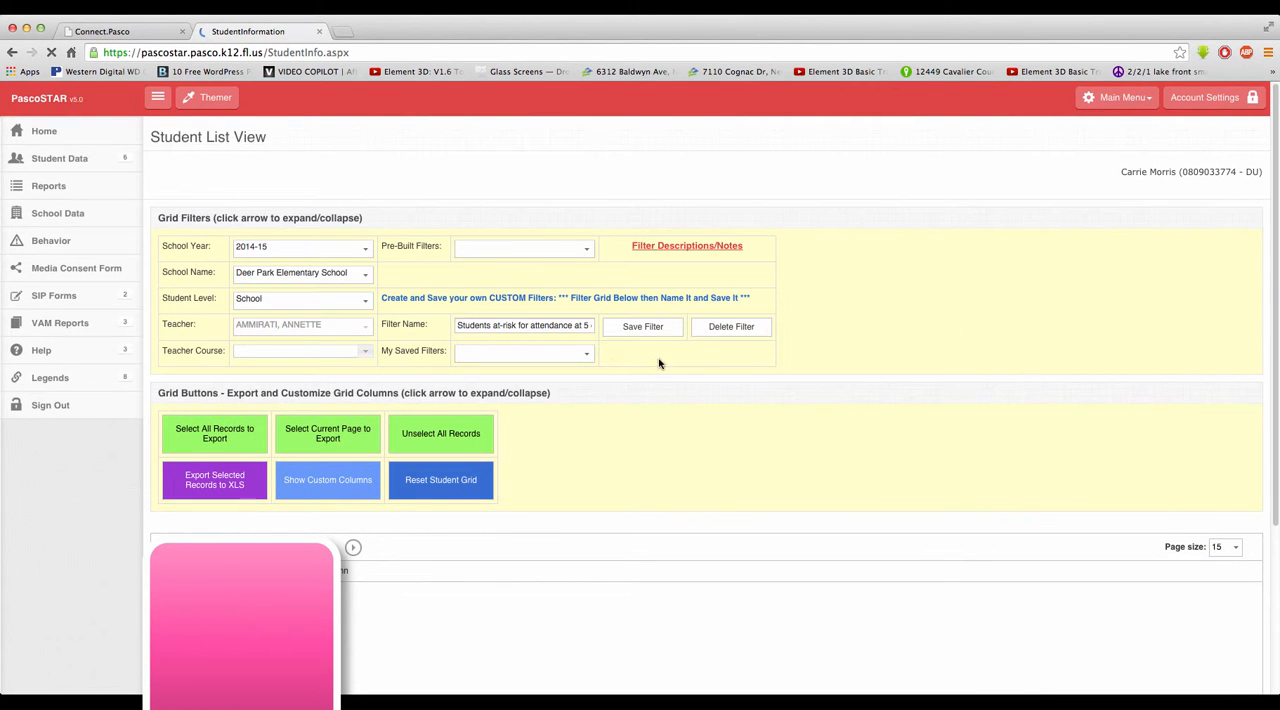
Step: Apply the saved filter "Students at-risk for attendance at 5 or more days" to the student grid
left_click(586, 357)
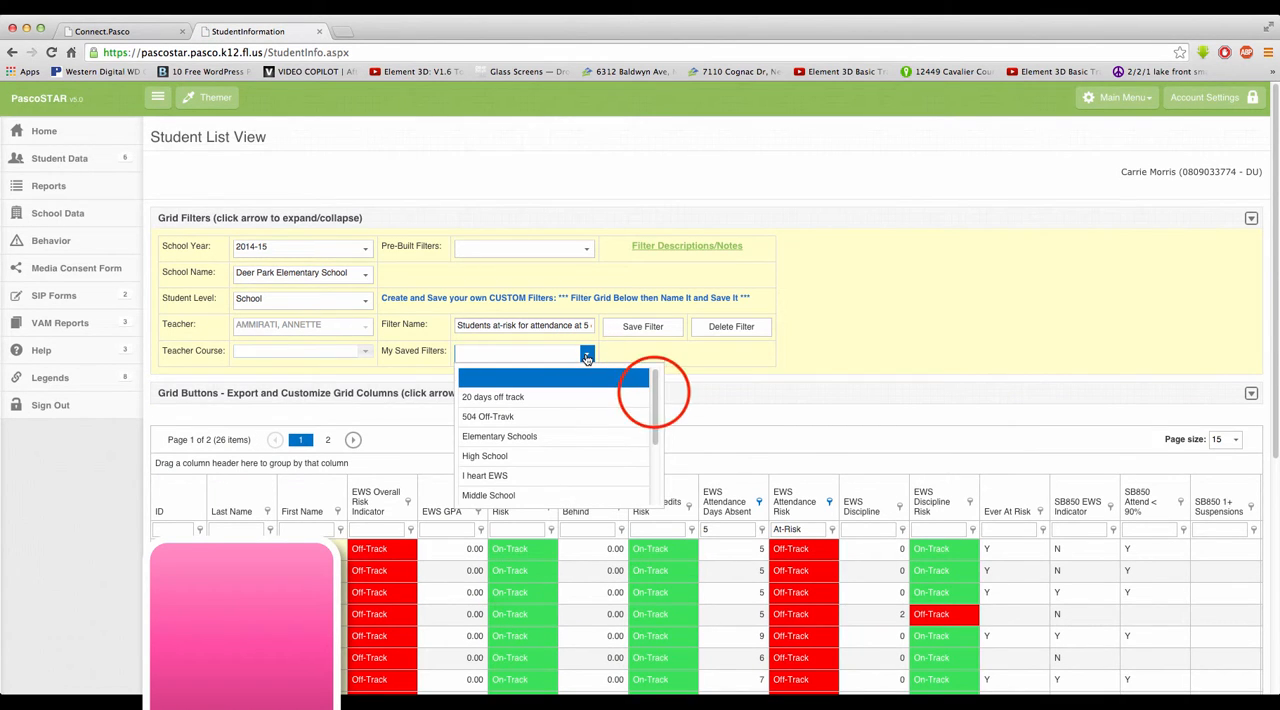
left_click_drag(655, 395, 650, 473)
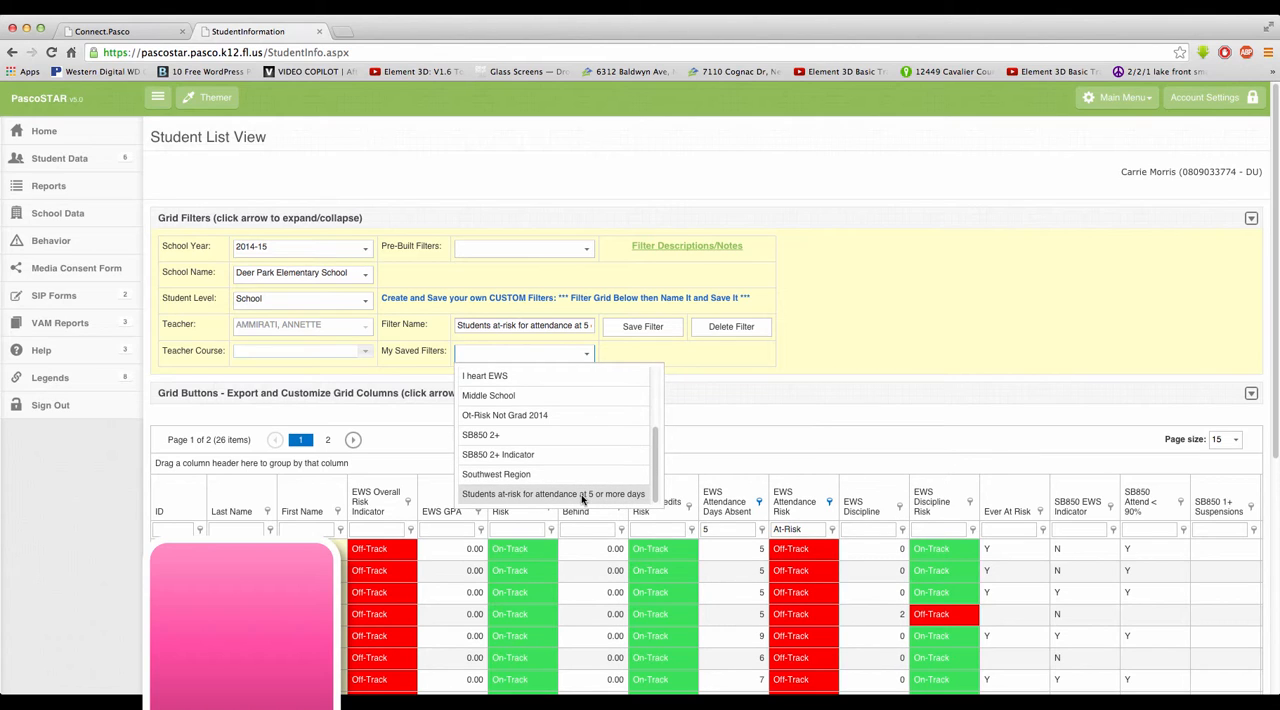
left_click(530, 495)
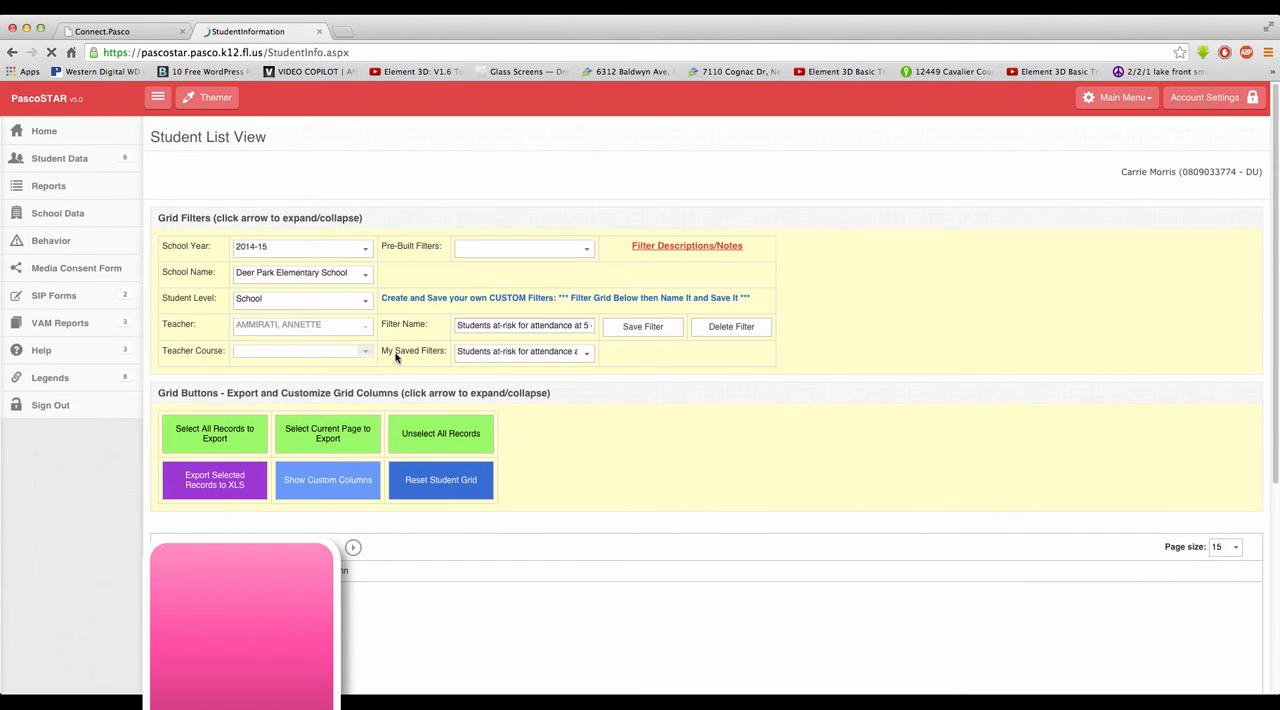
Step: Set the student level to Class and choose the second teacher in the teacher list
left_click(367, 304)
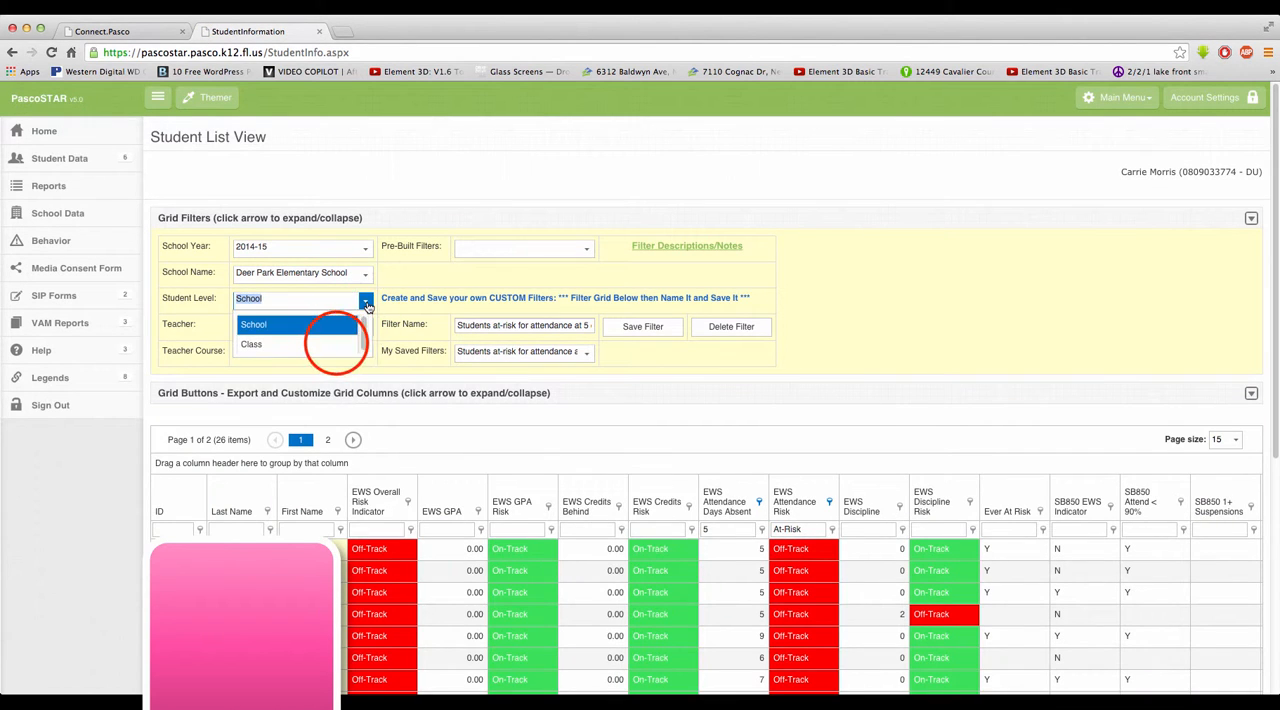
left_click(335, 344)
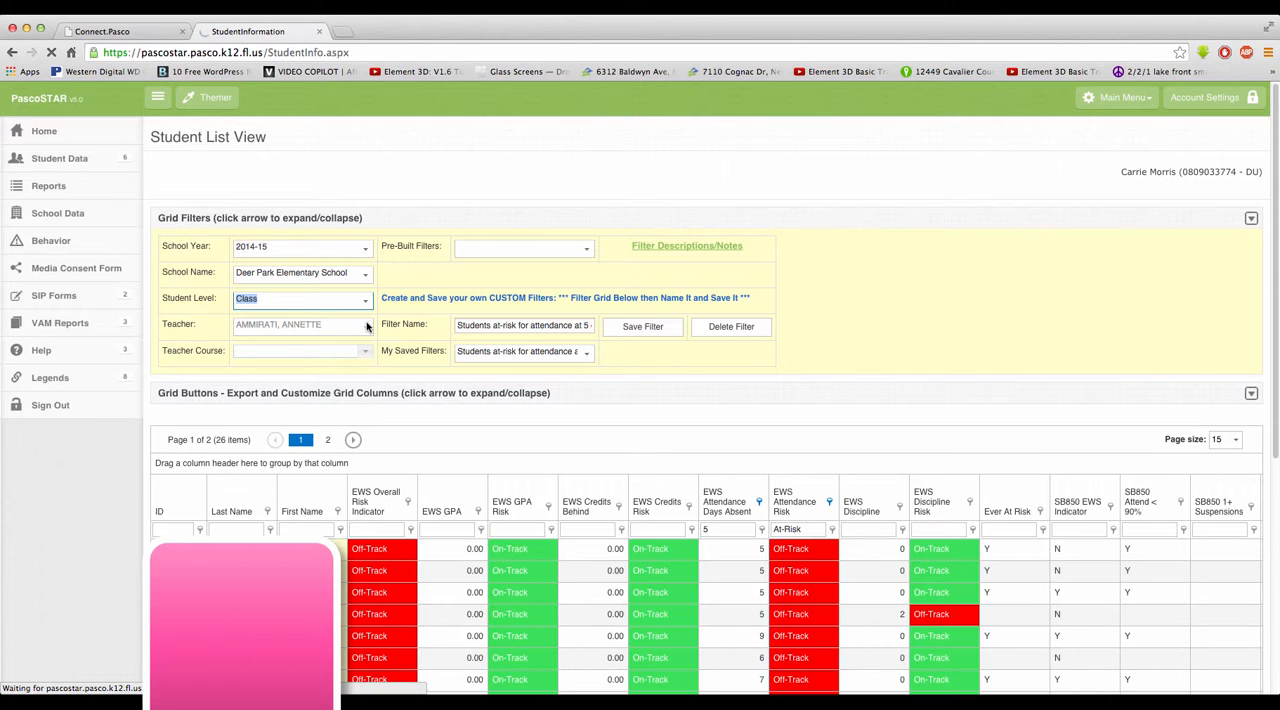
left_click(364, 328)
left_click(363, 328)
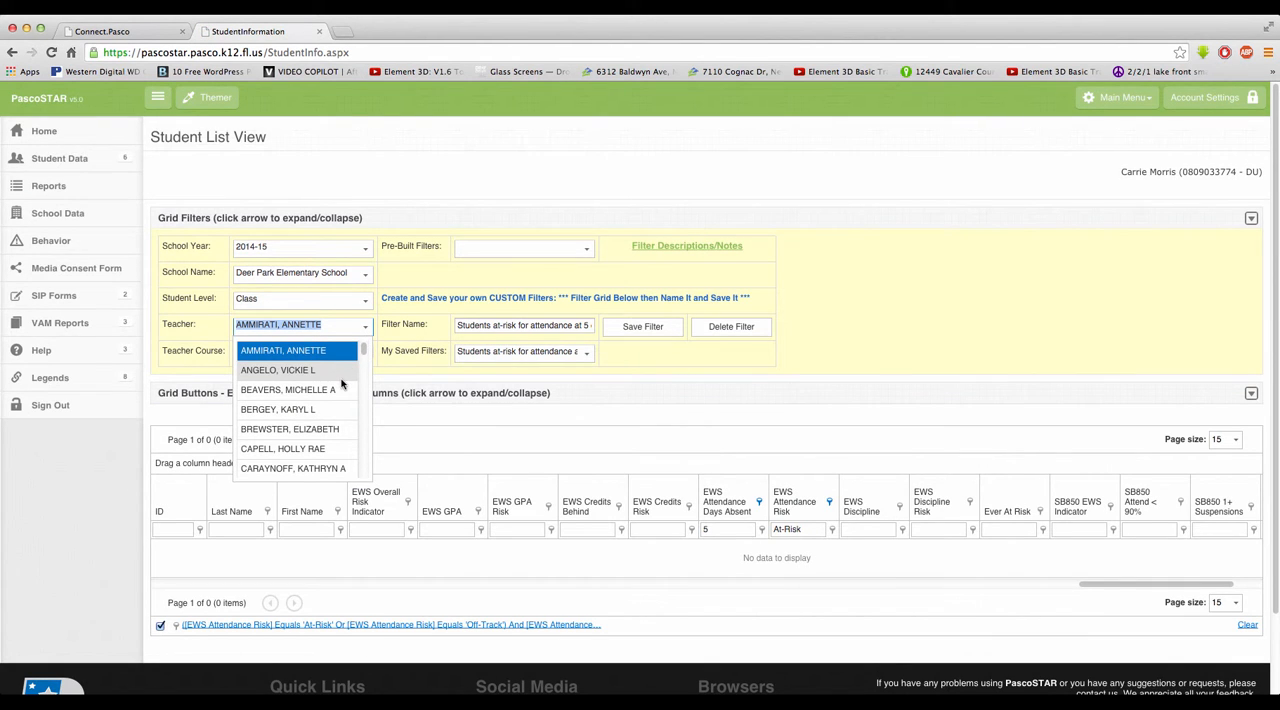
left_click(314, 369)
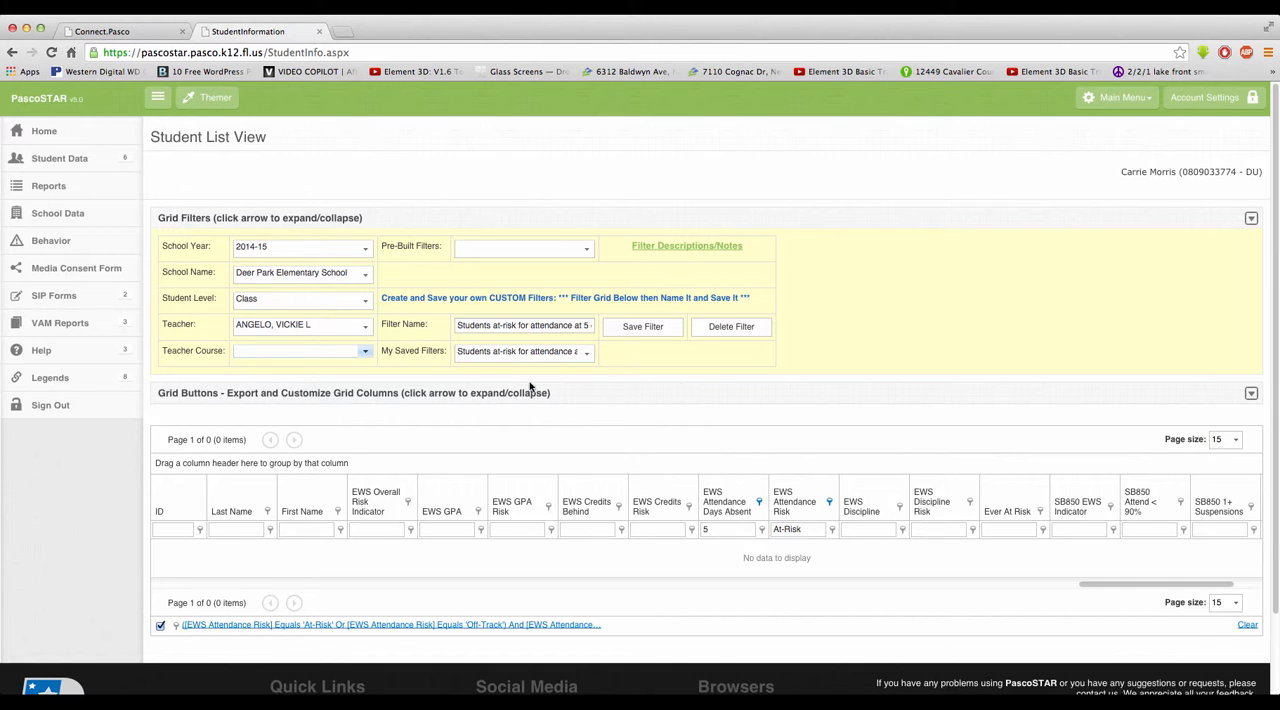
Step: Expand the grid export and customization options and reset the student grid to its defaults
left_click(1251, 393)
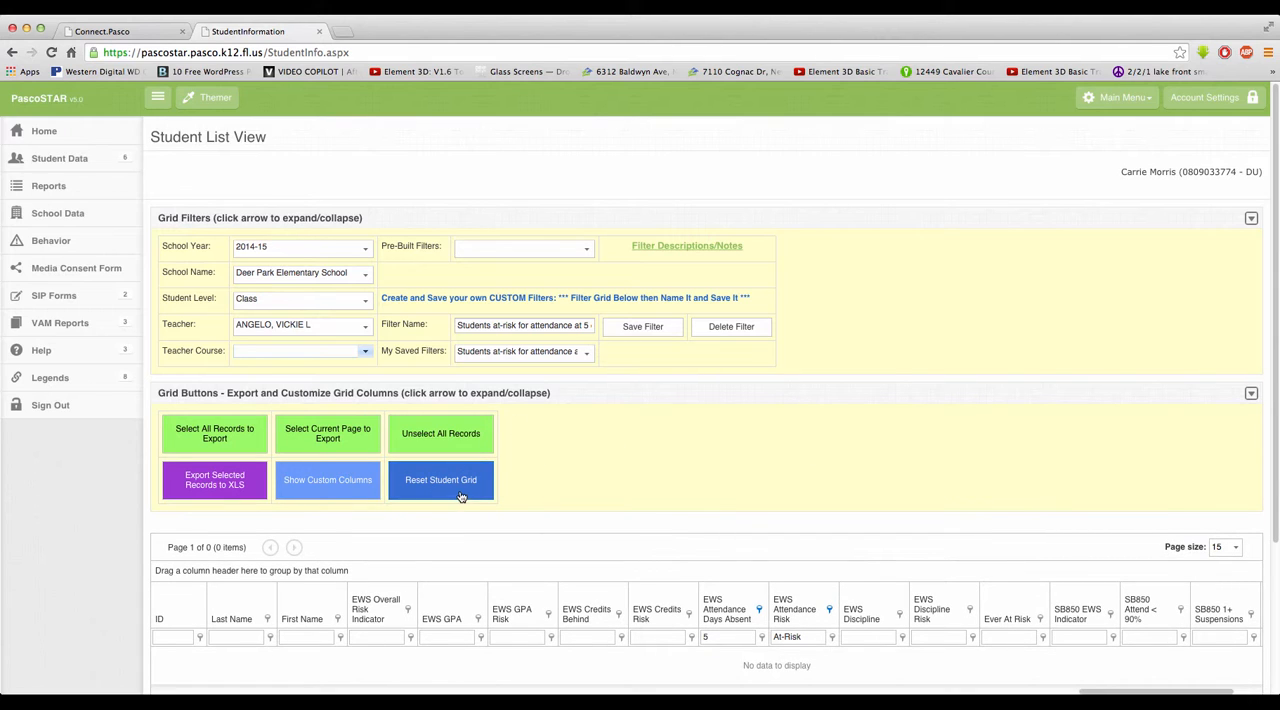
left_click(455, 492)
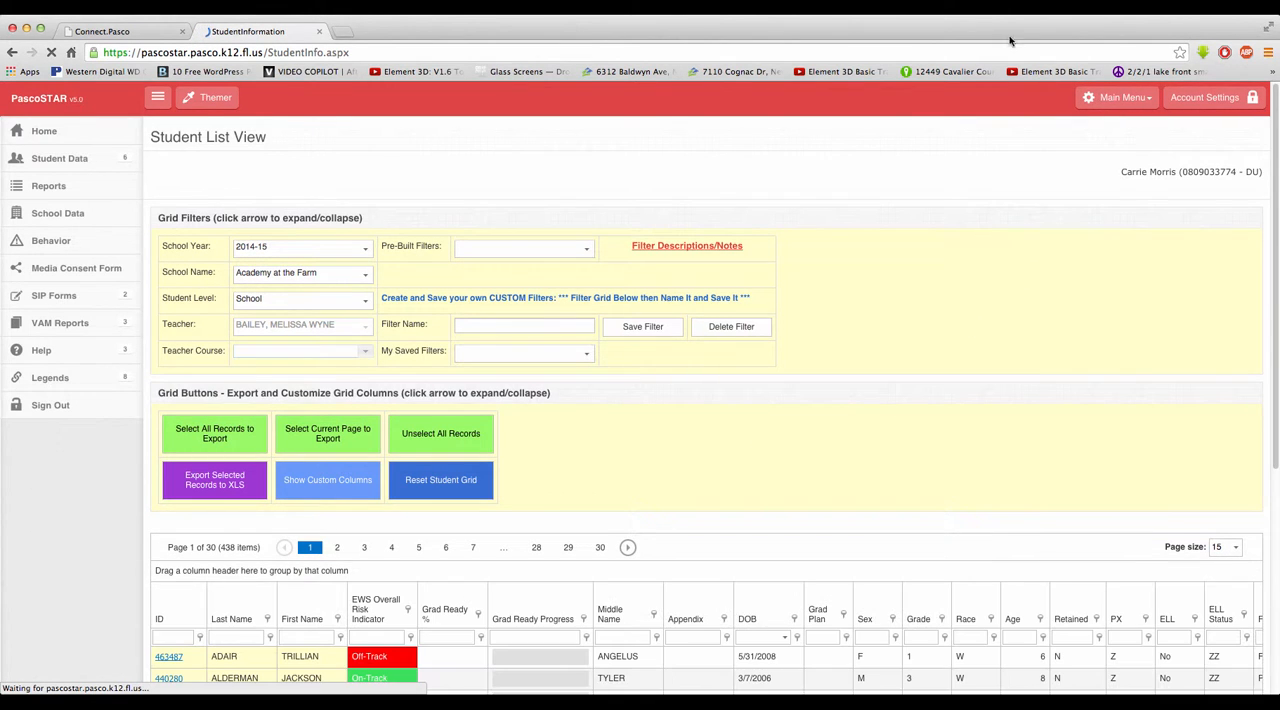
left_click(895, 7)
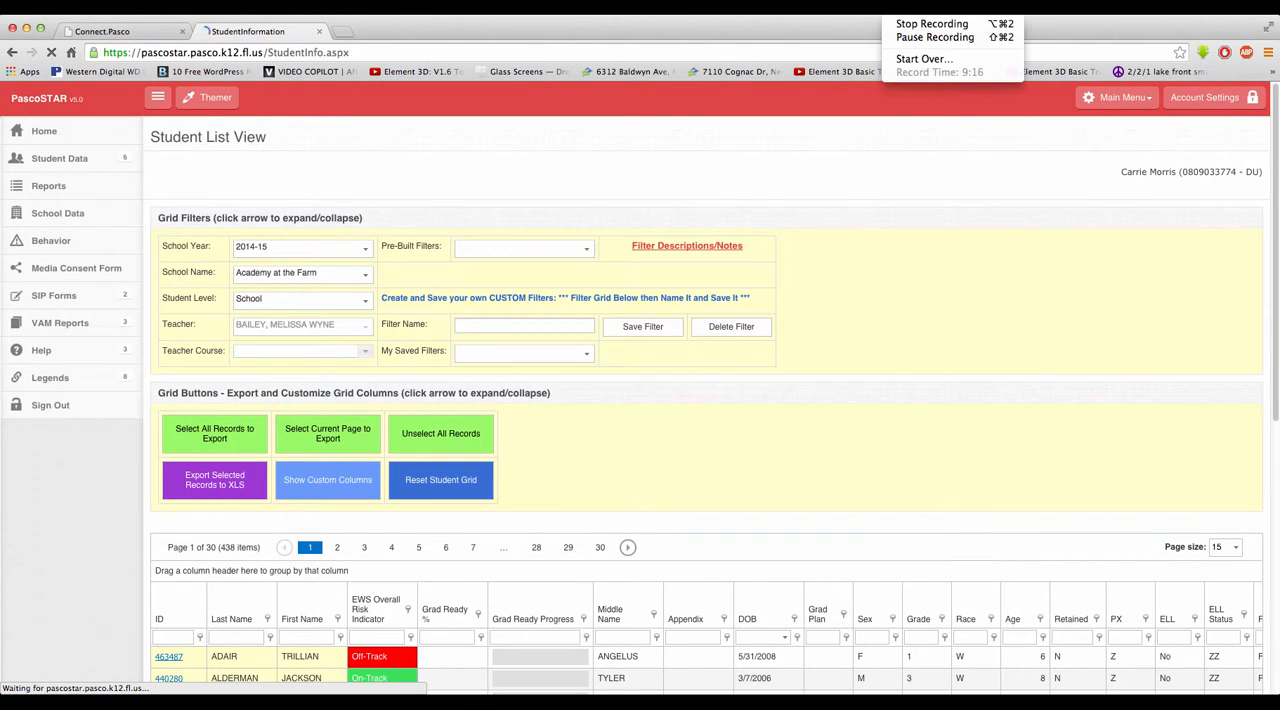